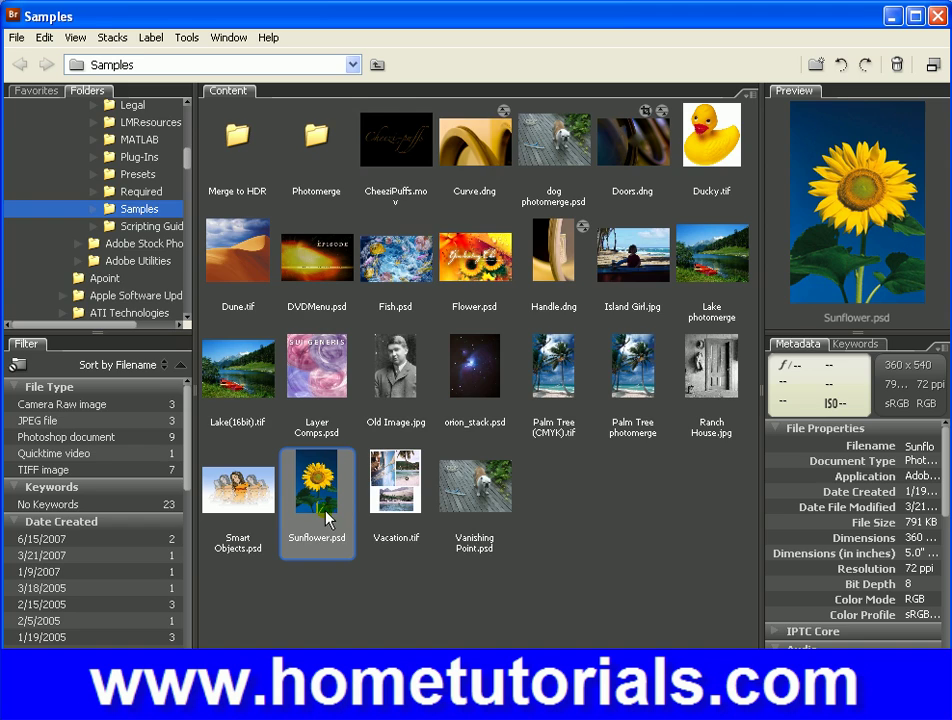
Step: Open Sunflower.psd in Photoshop and draw a rectangular marquee selection around the flower head
double_click(332, 527)
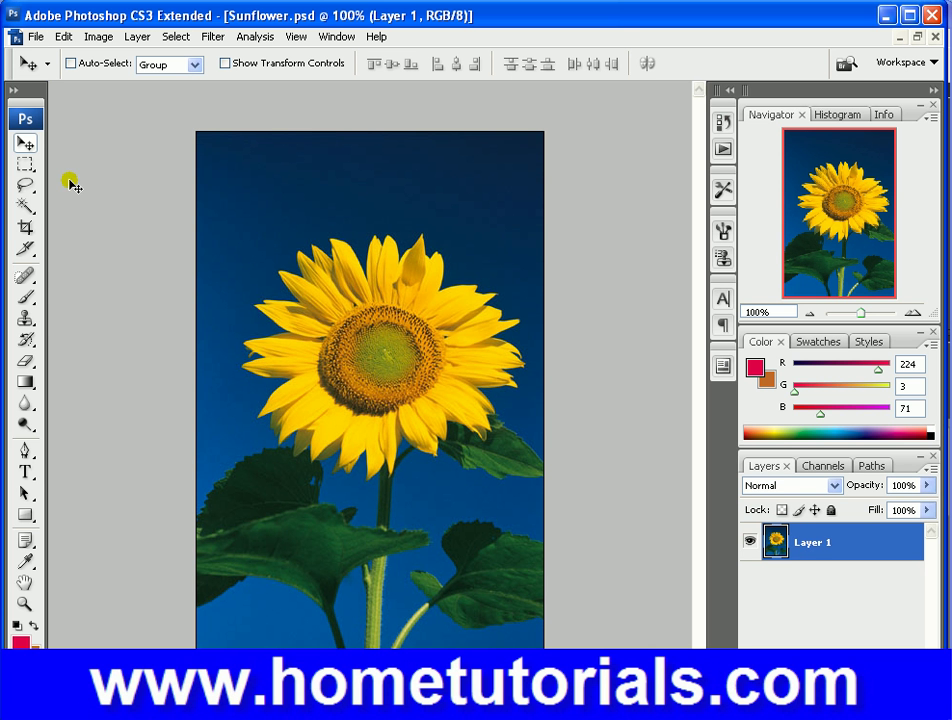
left_click(27, 167)
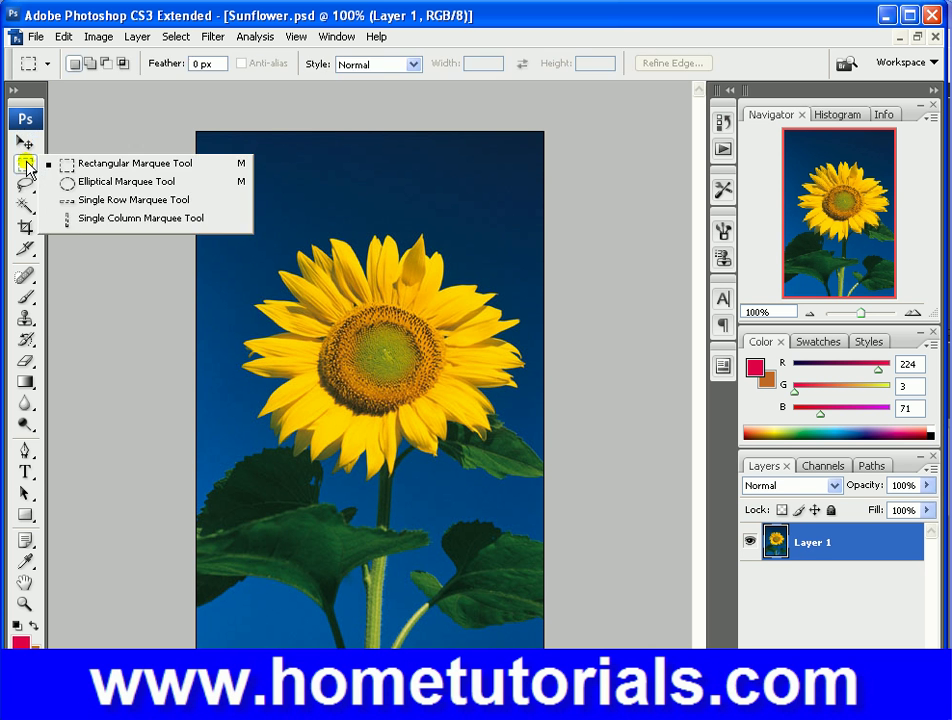
left_click(68, 162)
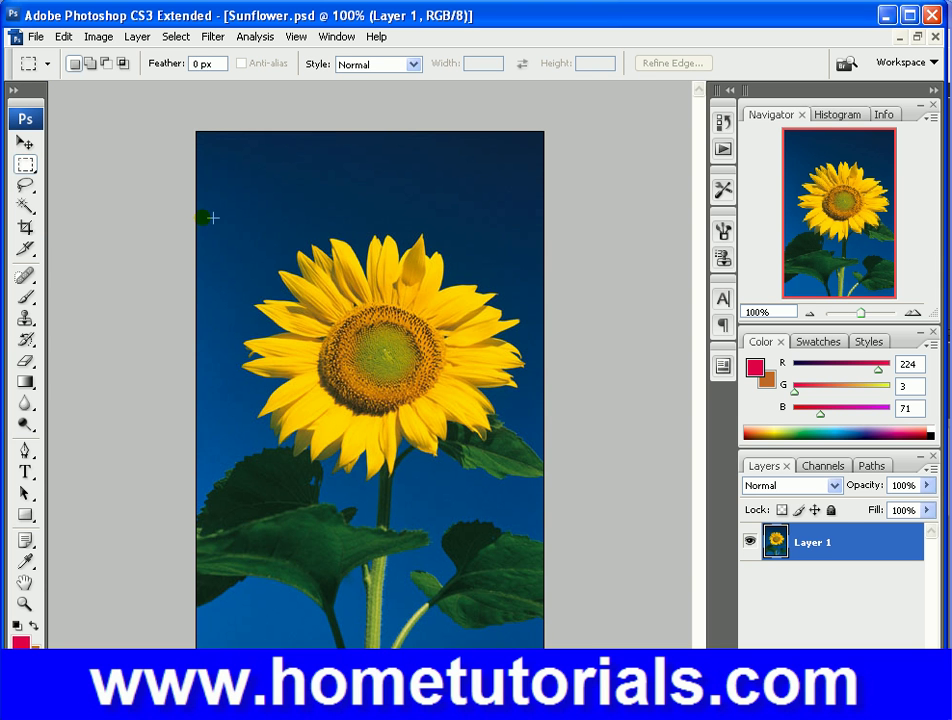
left_click_drag(368, 338, 533, 483)
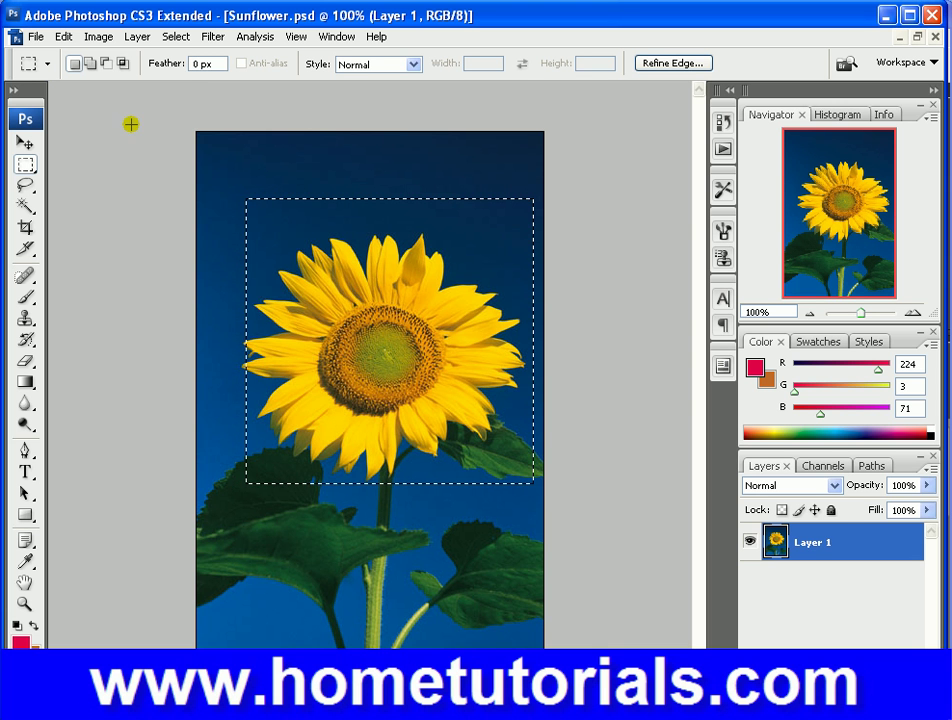
Step: Turn the rectangular selection around the flower into a border selection 15 pixels wide
left_click(176, 40)
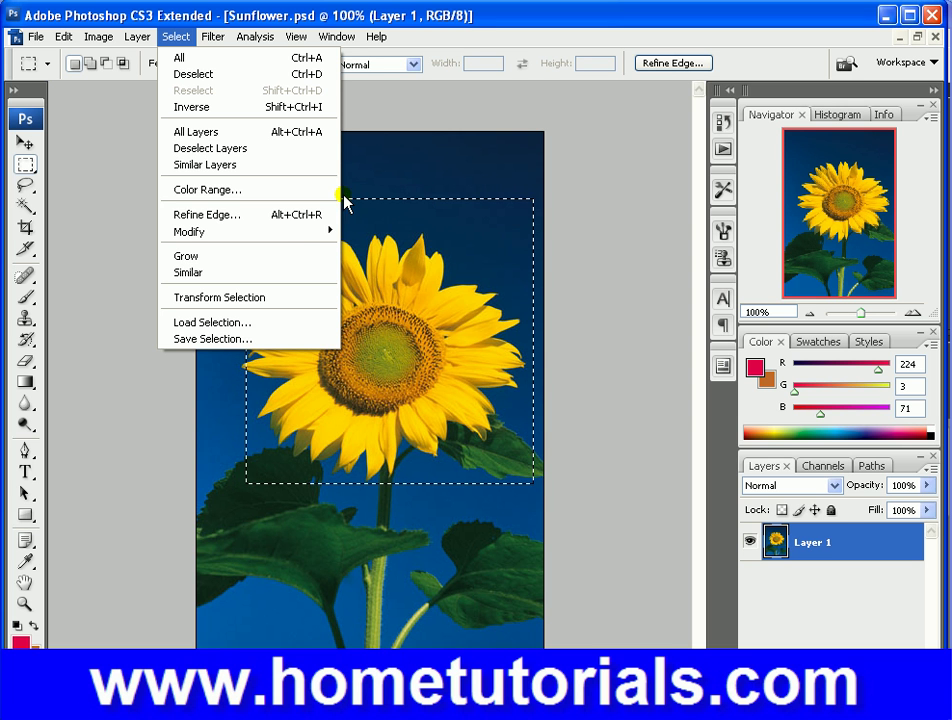
mouse_move(296, 236)
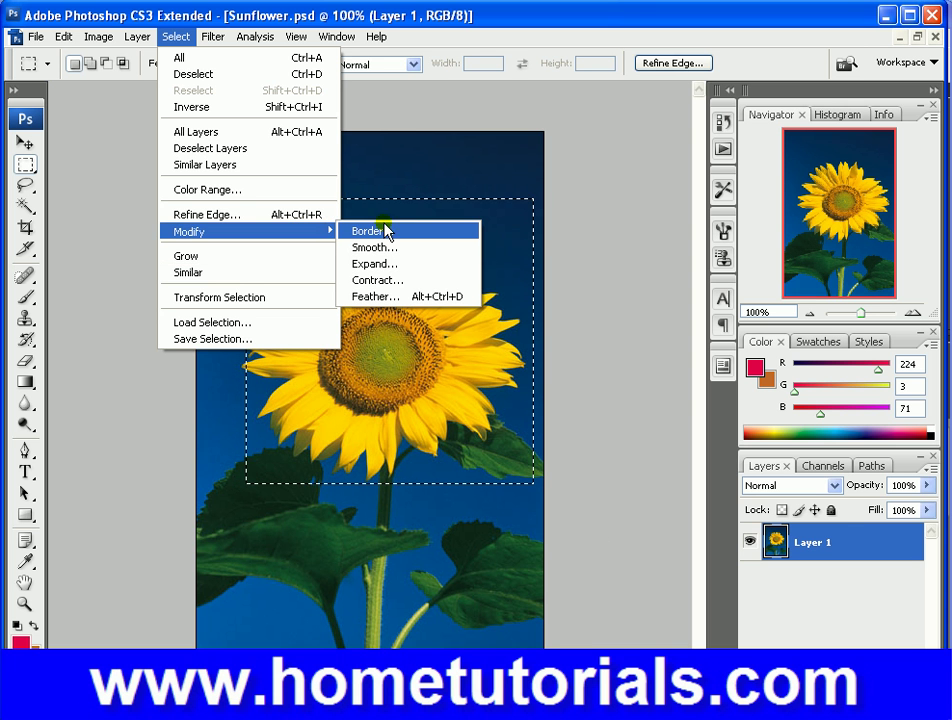
left_click(433, 233)
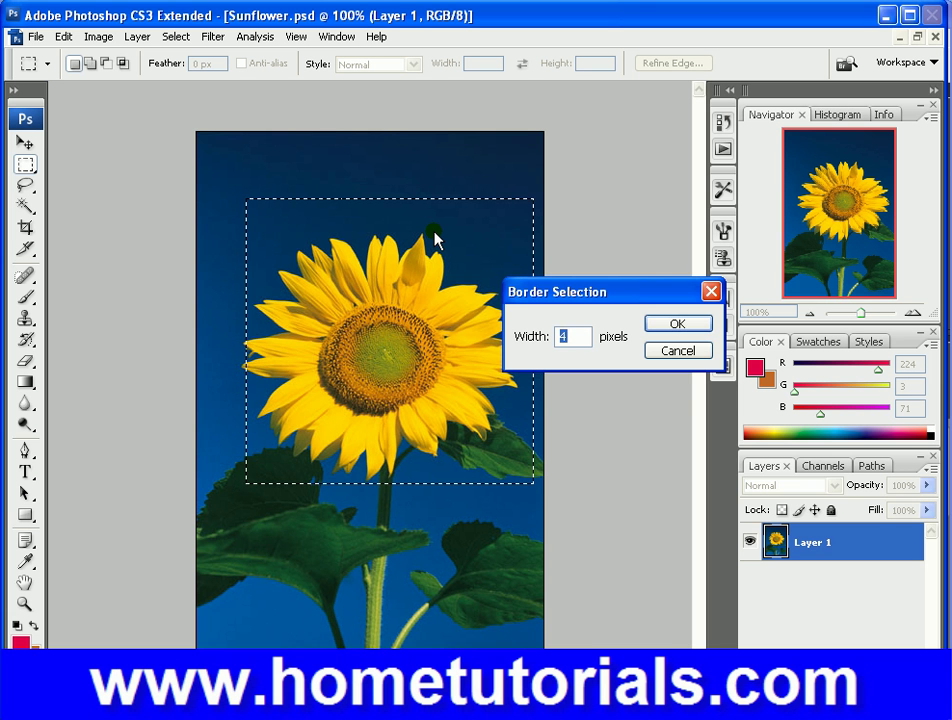
type("15")
key("Return")
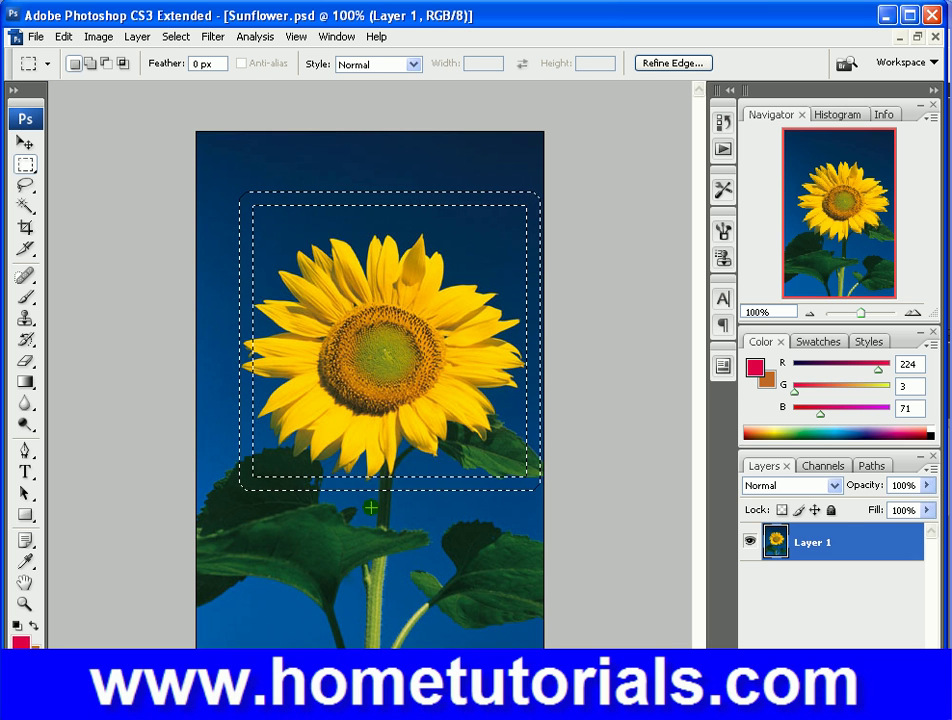
Step: Smooth the border selection with a sample radius of 20 pixels
left_click(175, 37)
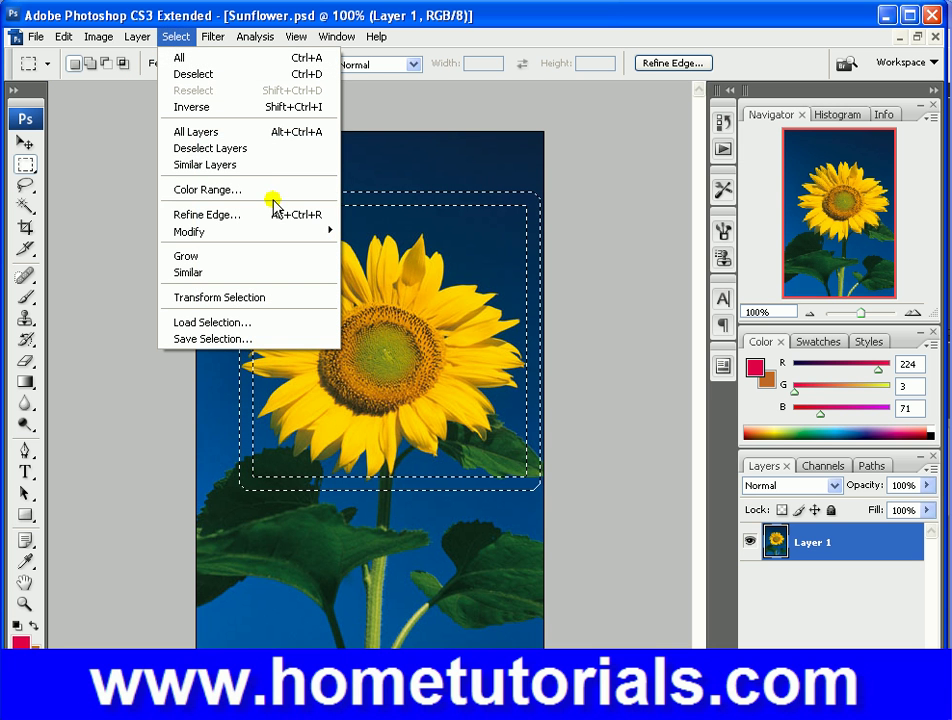
left_click(362, 250)
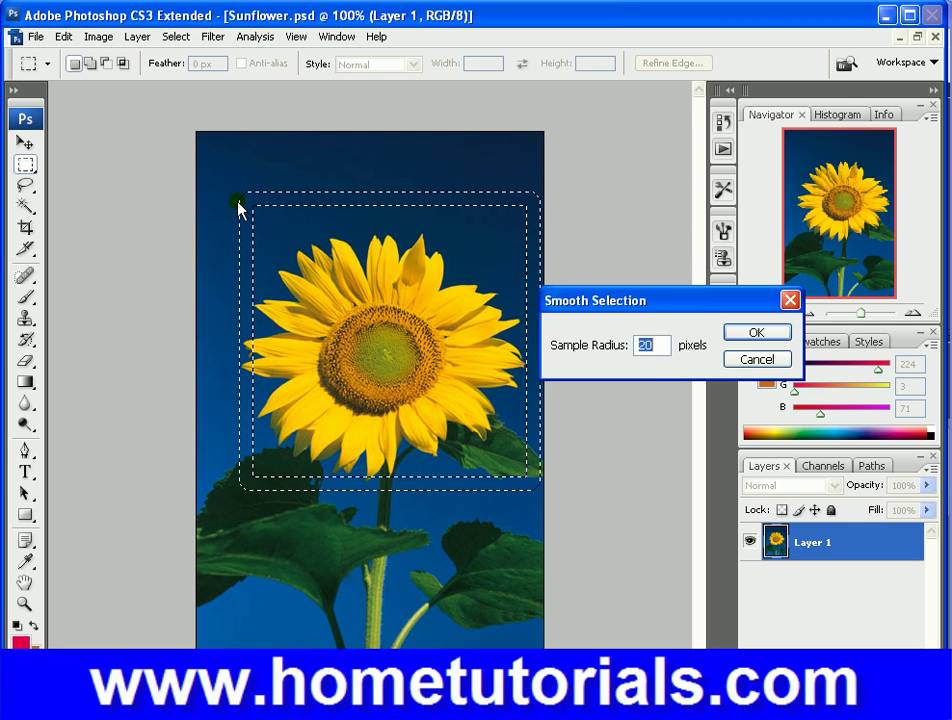
left_click(757, 332)
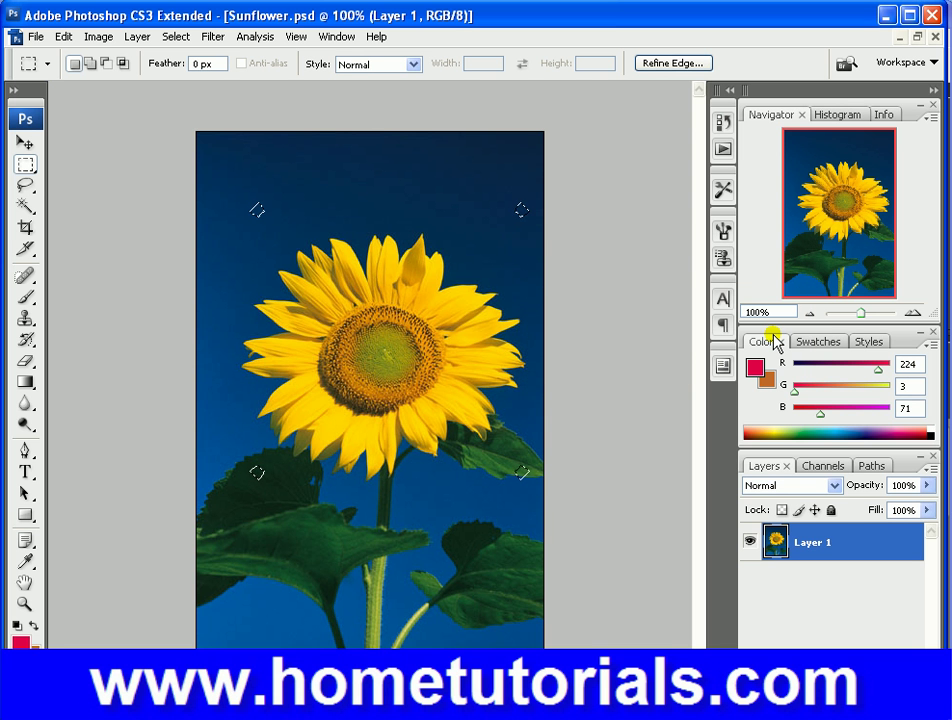
Step: Undo the smoothing of the border selection and redo it to compare the two states
left_click(63, 36)
left_click(75, 58)
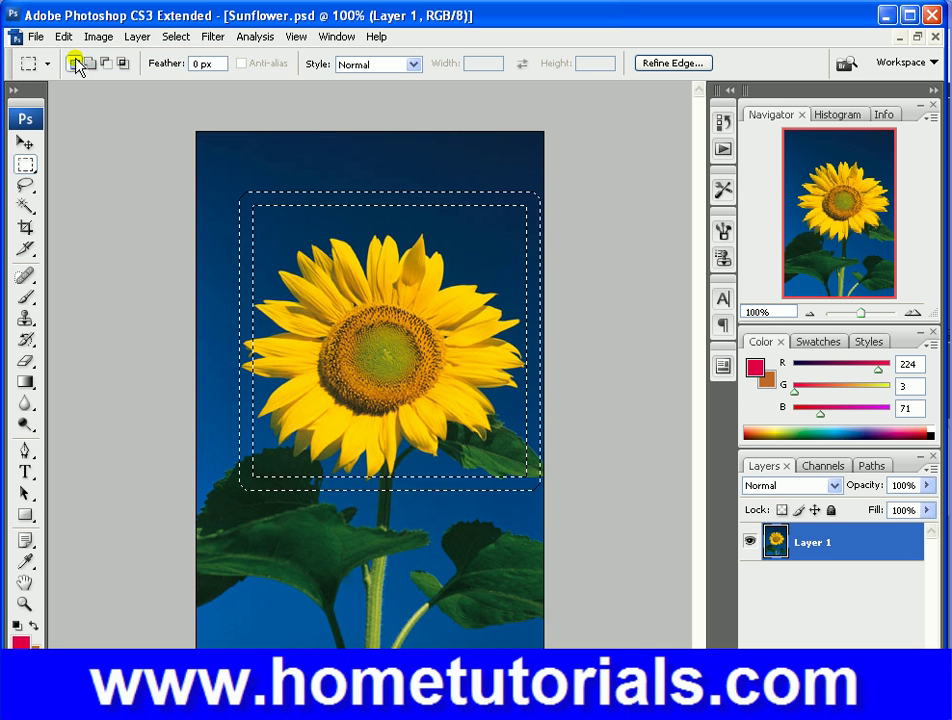
left_click(64, 37)
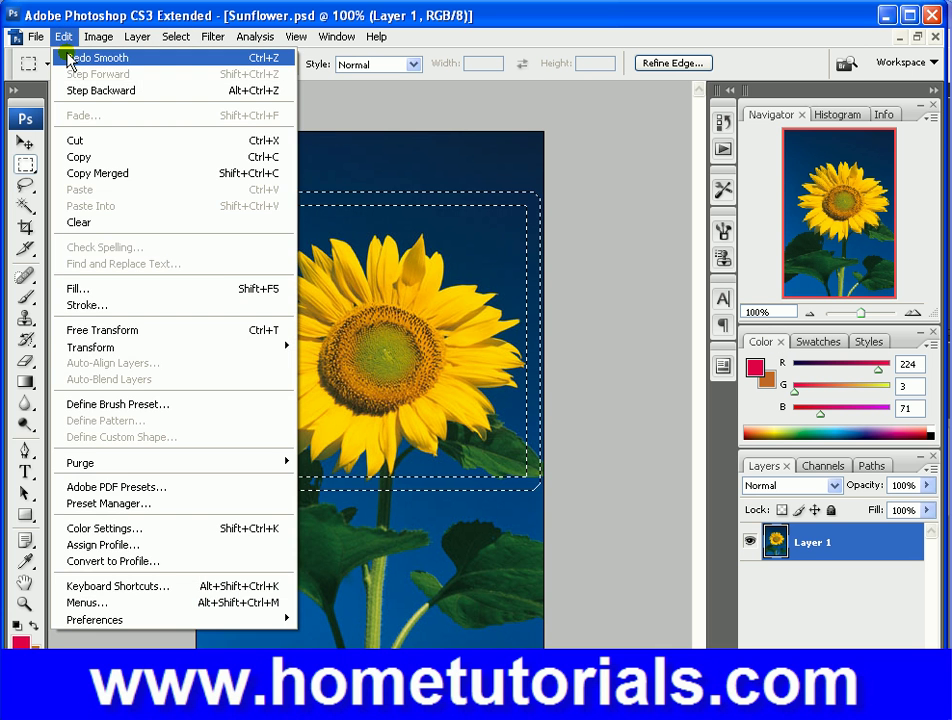
left_click(69, 57)
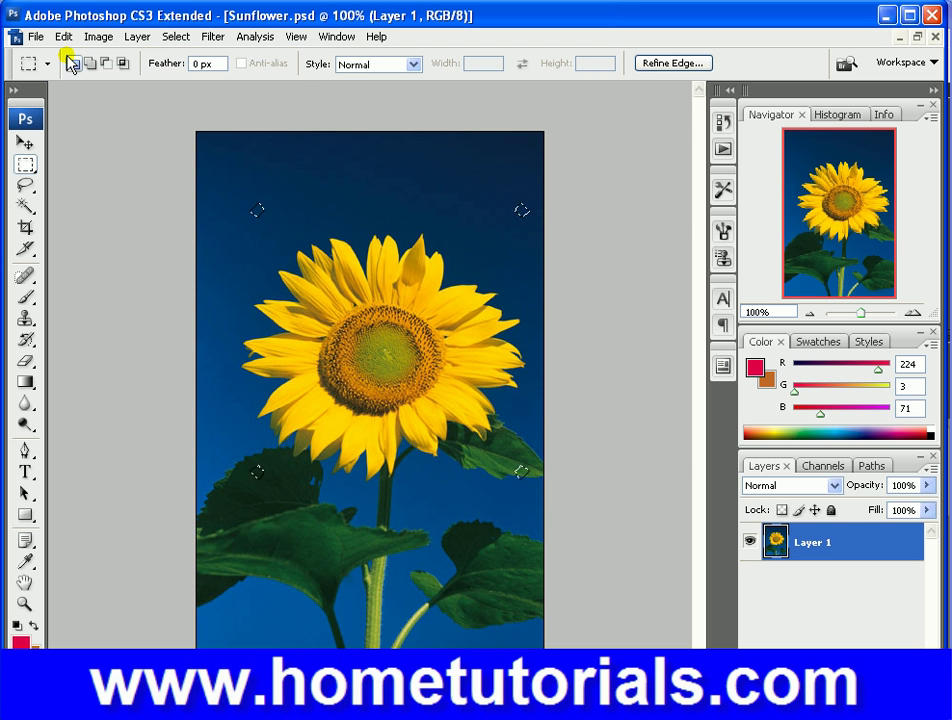
Step: Deselect the remaining corner areas and draw a new rectangular marquee around the whole flower head
left_click(722, 121)
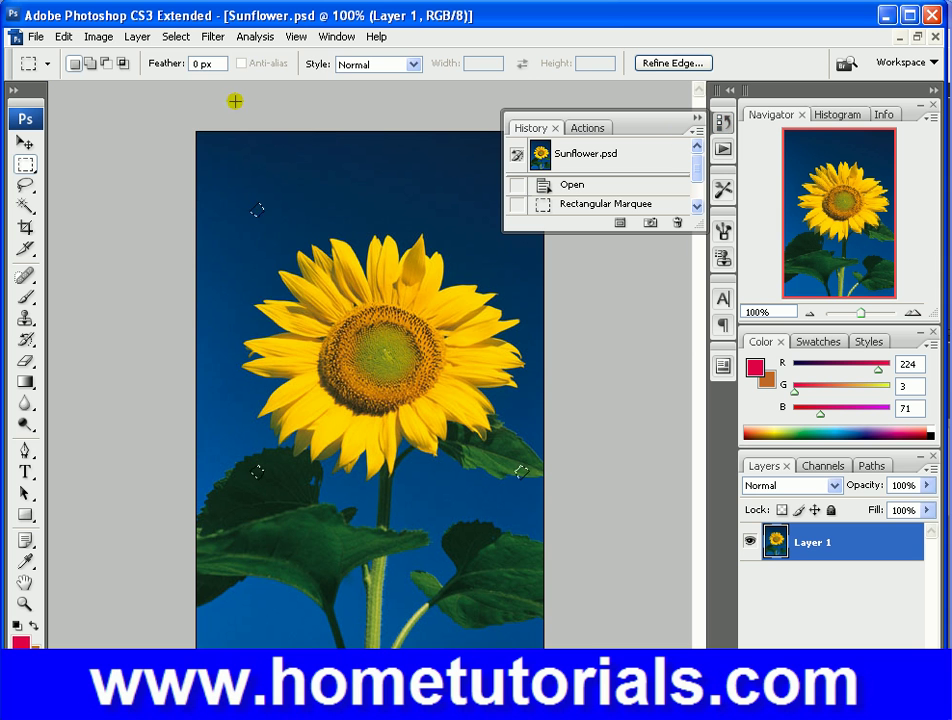
left_click(172, 36)
left_click(178, 74)
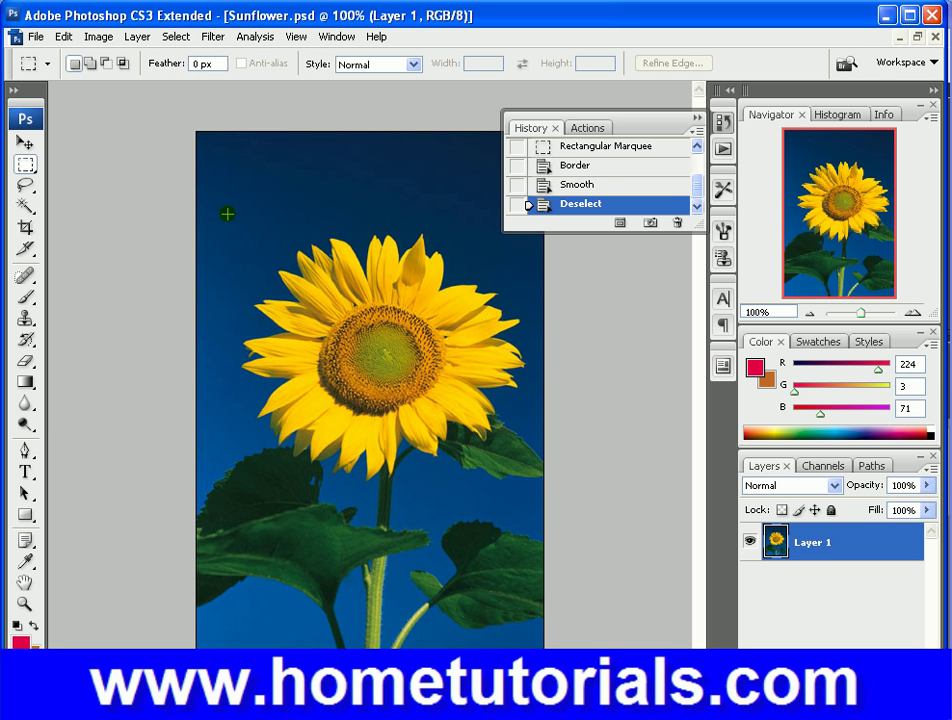
left_click(697, 117)
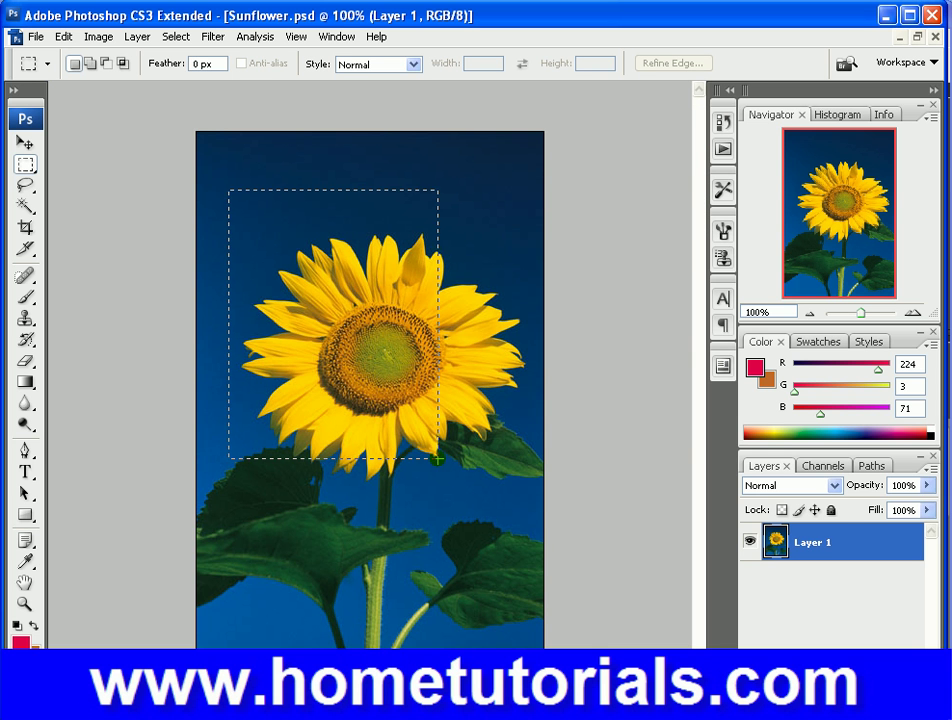
left_click_drag(438, 458, 540, 503)
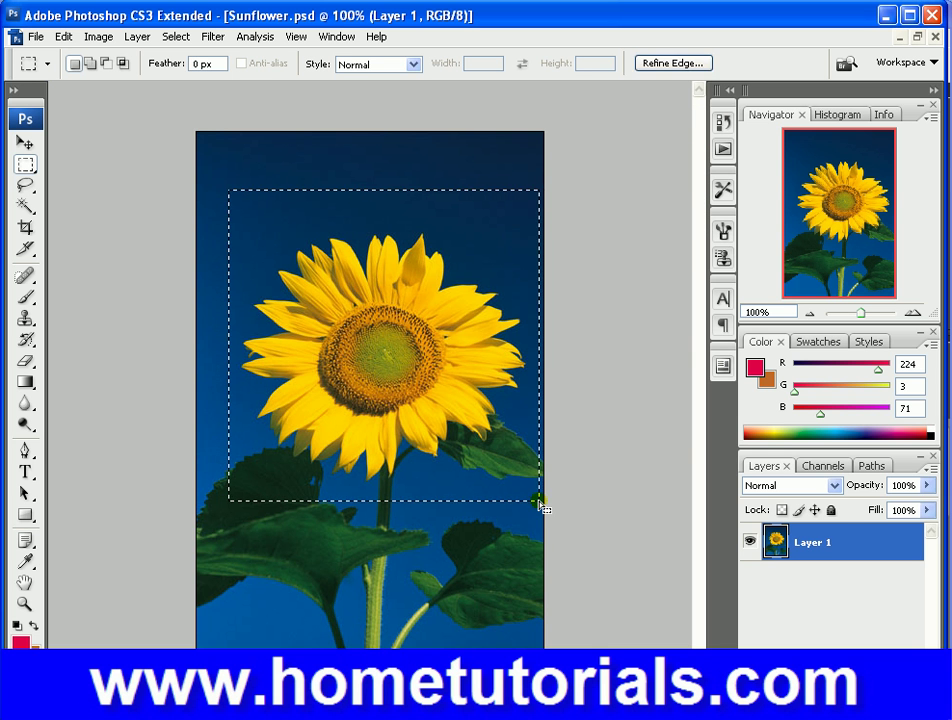
left_click(162, 38)
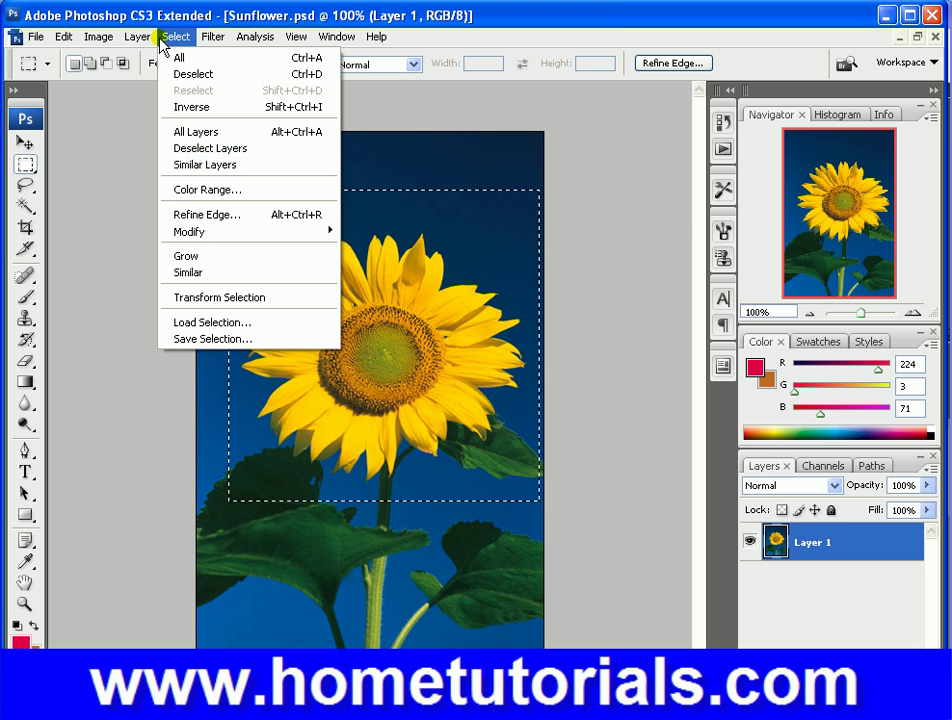
mouse_move(244, 233)
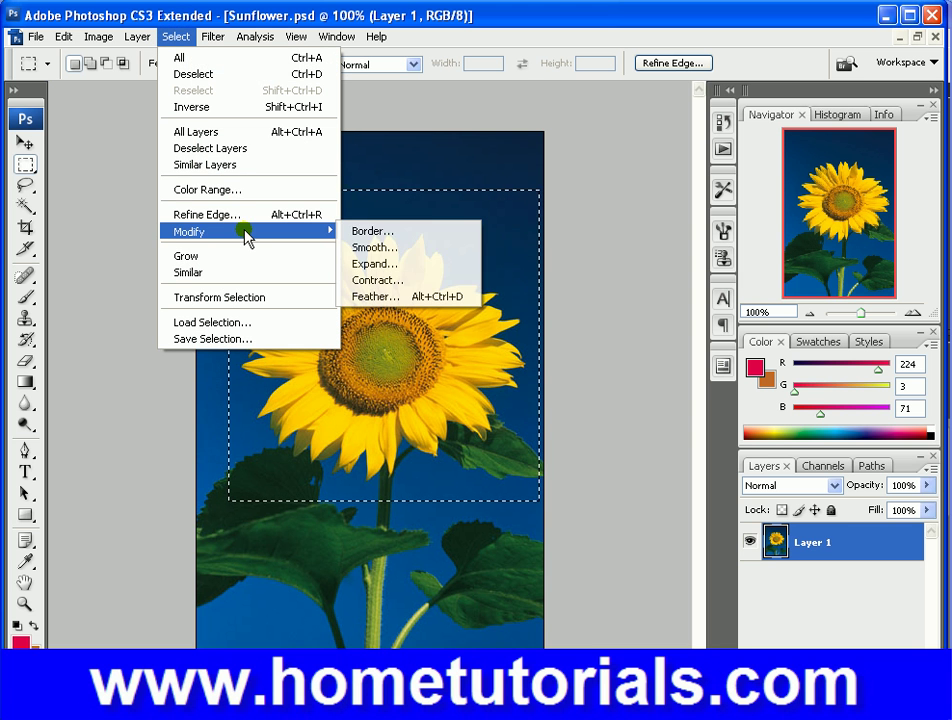
left_click(372, 231)
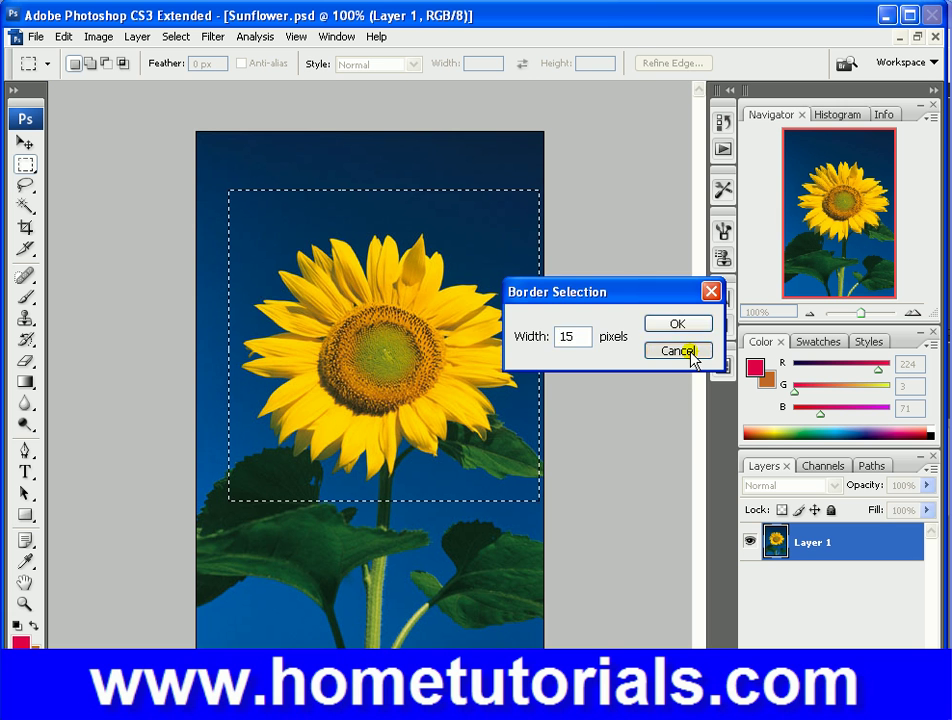
left_click(690, 352)
Step: Round the corners of the new rectangular selection by smoothing it with a sample radius of 20 pixels
left_click(176, 40)
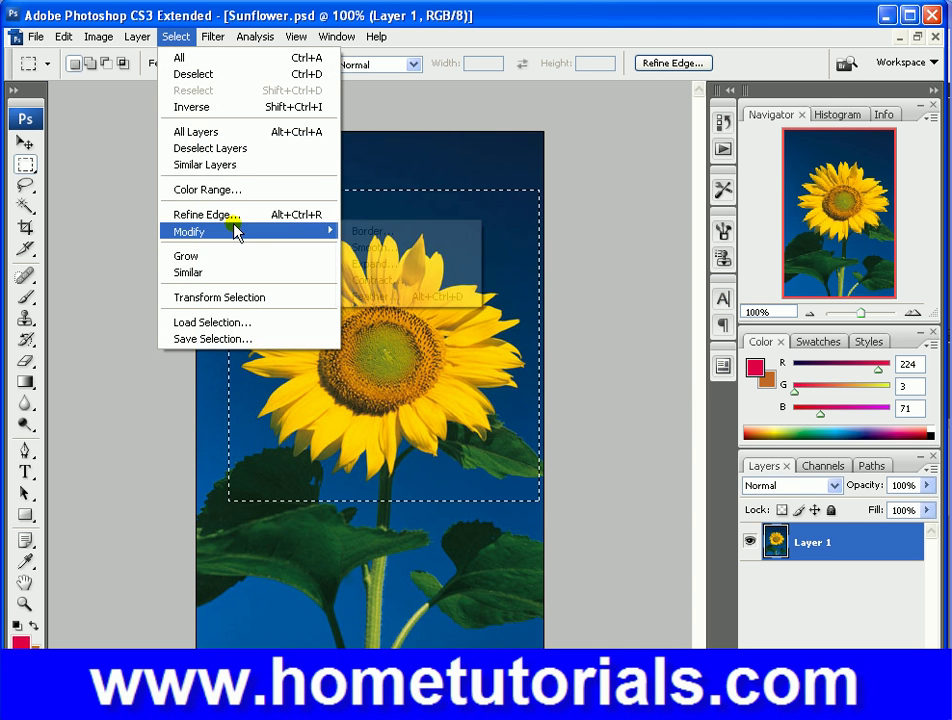
mouse_move(234, 231)
left_click(386, 250)
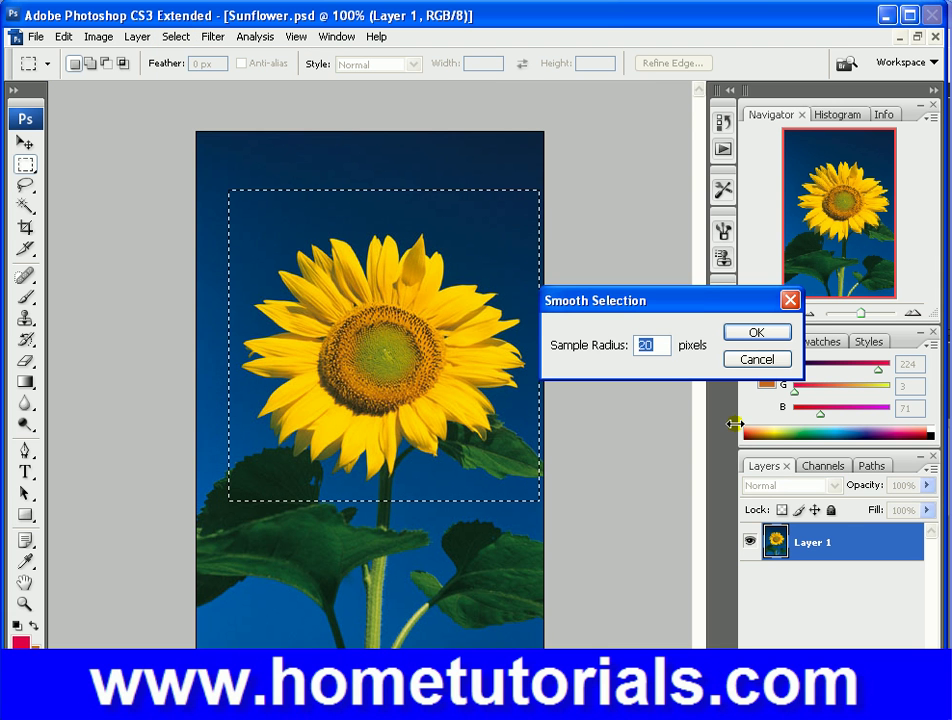
left_click(750, 333)
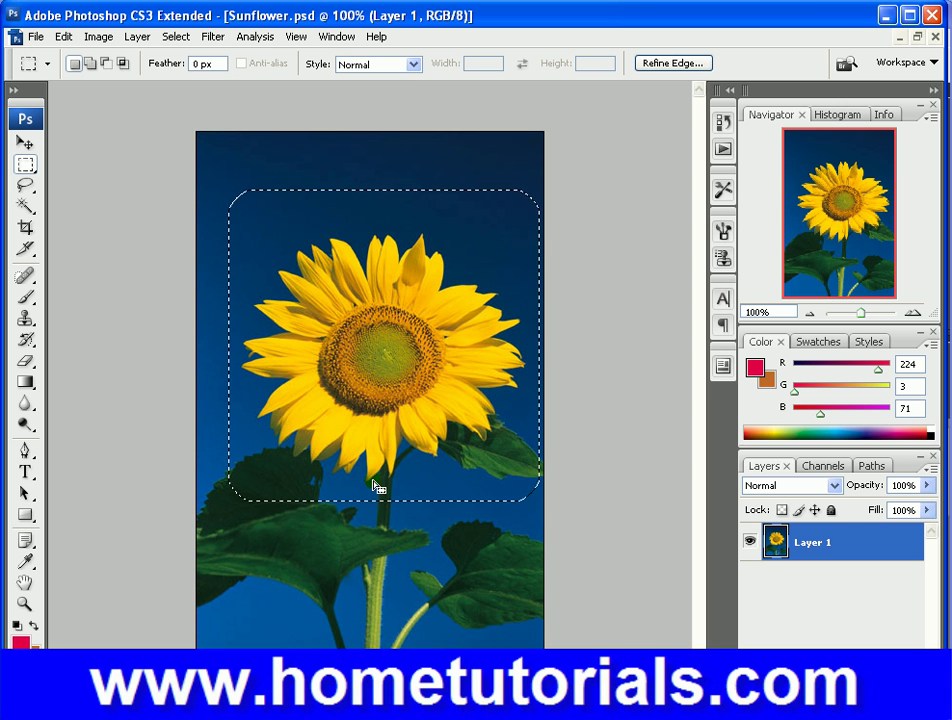
Step: Expand the rounded selection around the flower by 5 pixels
left_click(172, 39)
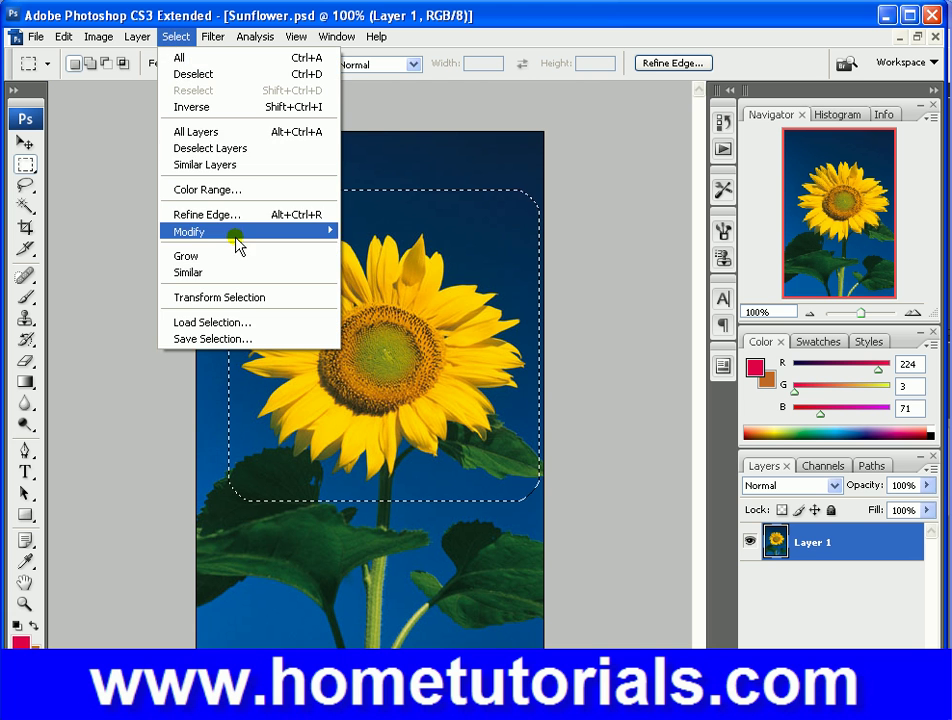
mouse_move(237, 243)
left_click(446, 263)
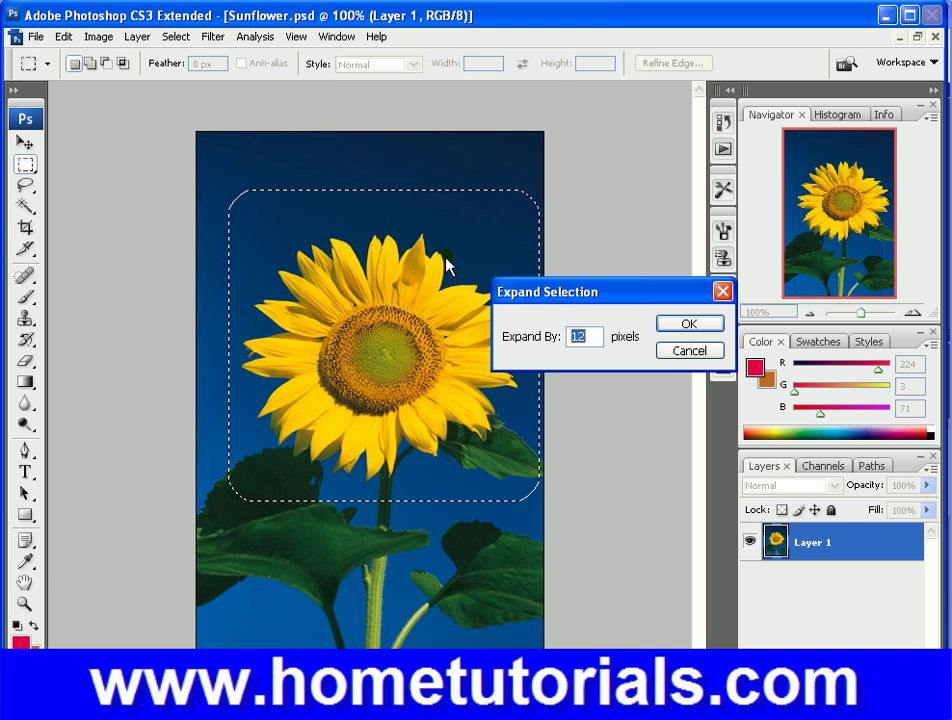
type("5")
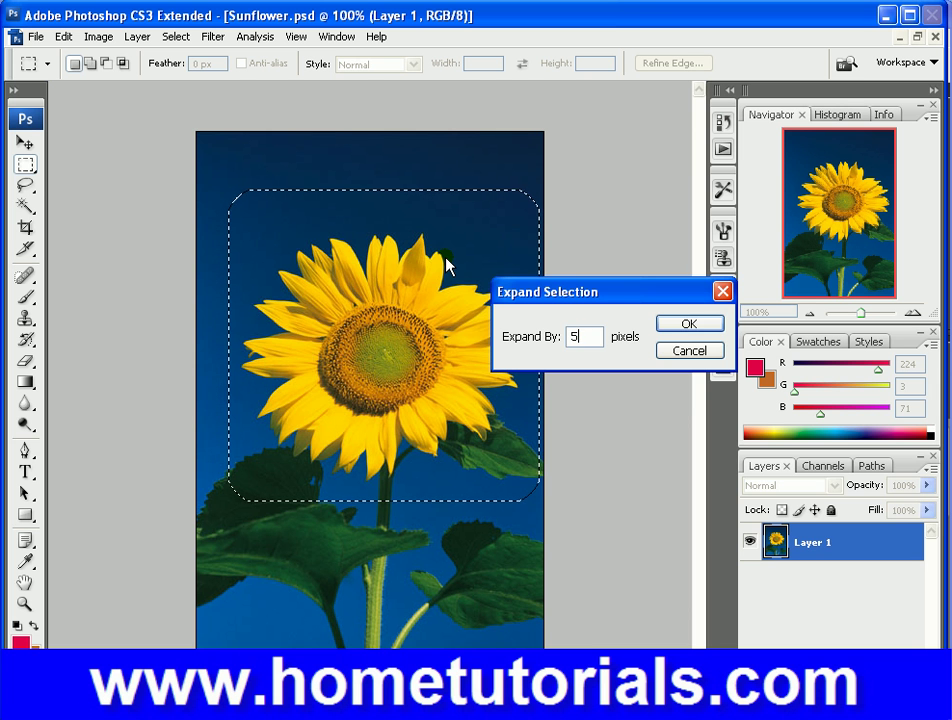
key("Return")
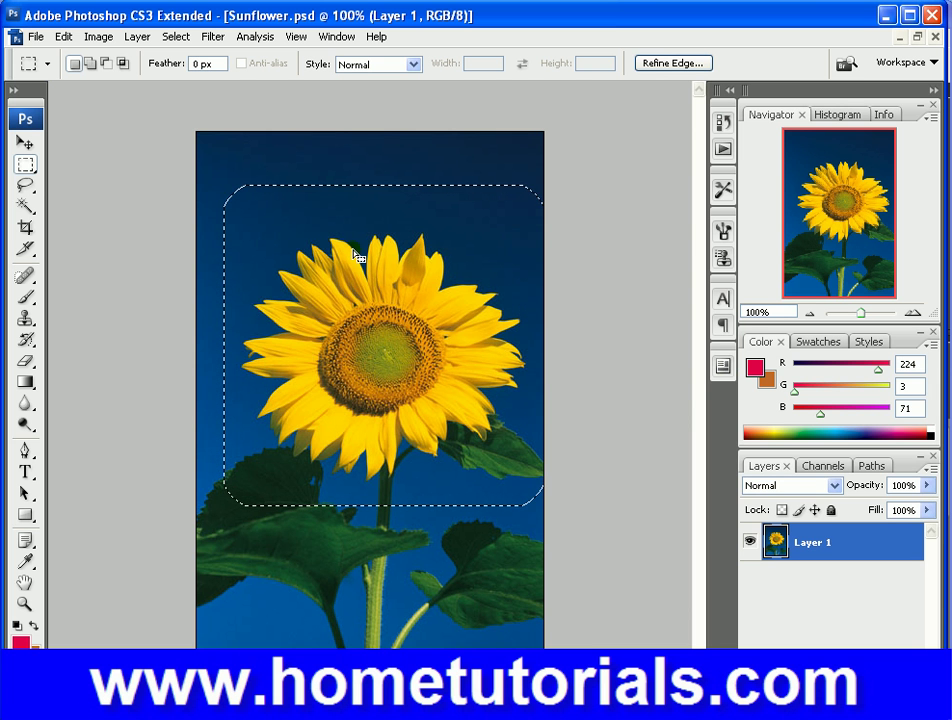
Step: Contract the rounded selection around the flower by 5 pixels
left_click(176, 36)
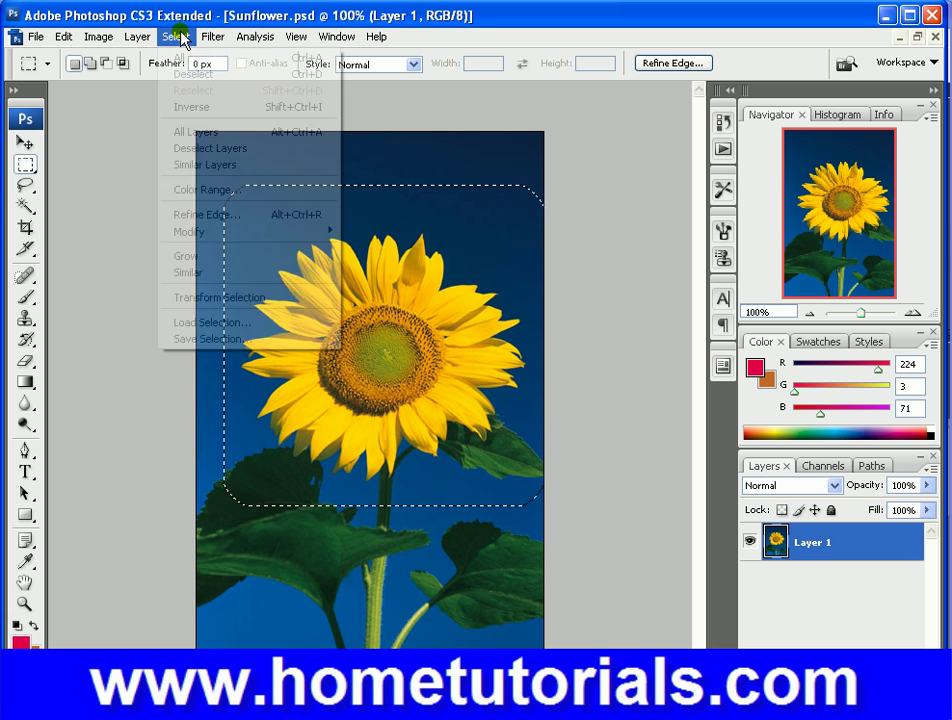
left_click(240, 232)
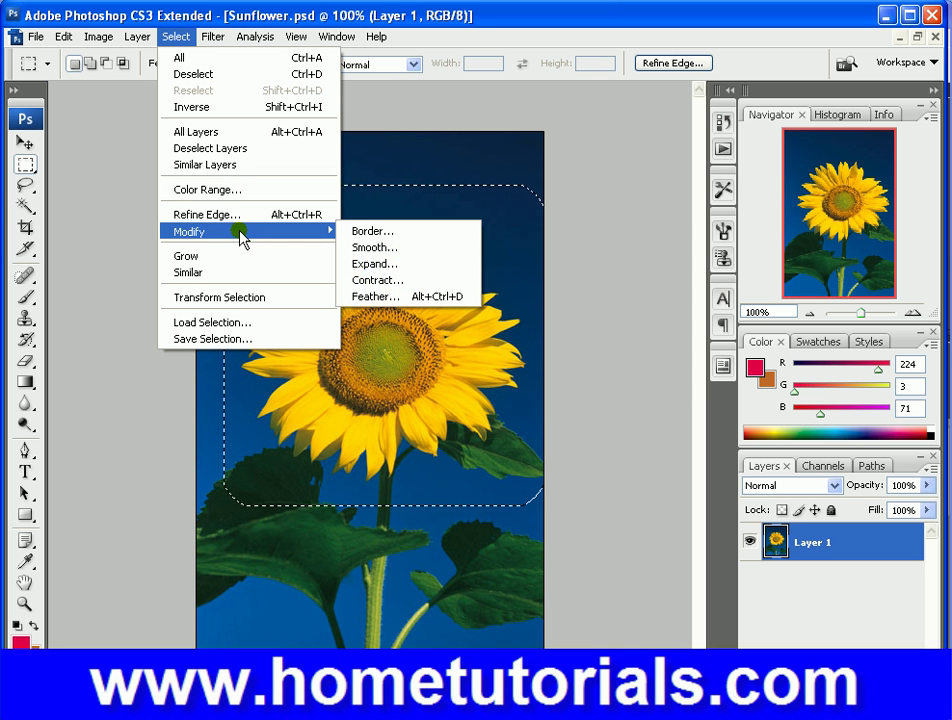
left_click(422, 278)
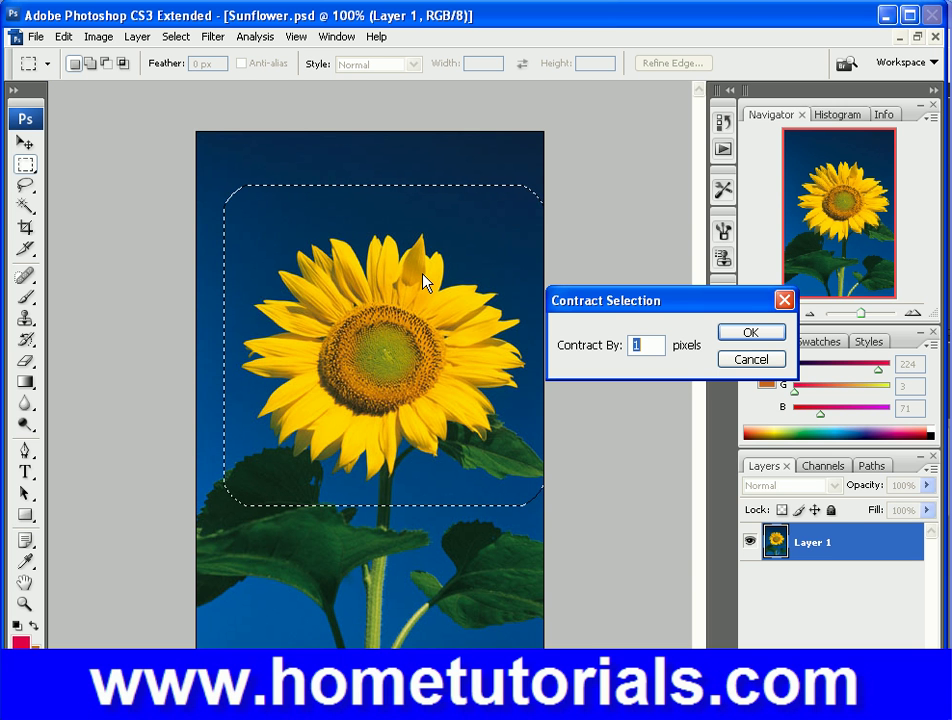
type("5")
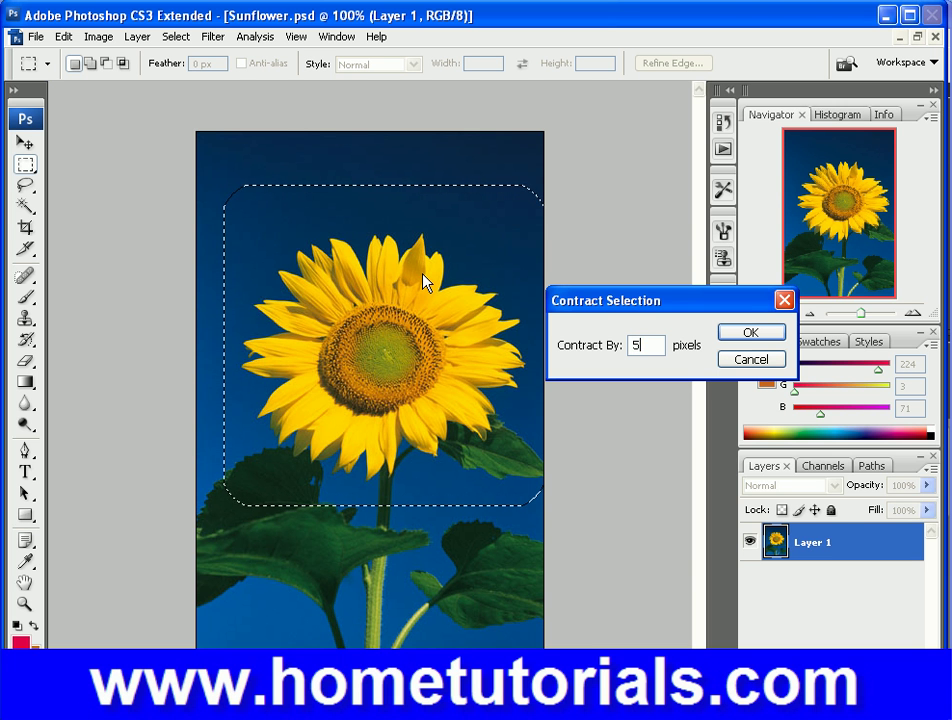
key("Return")
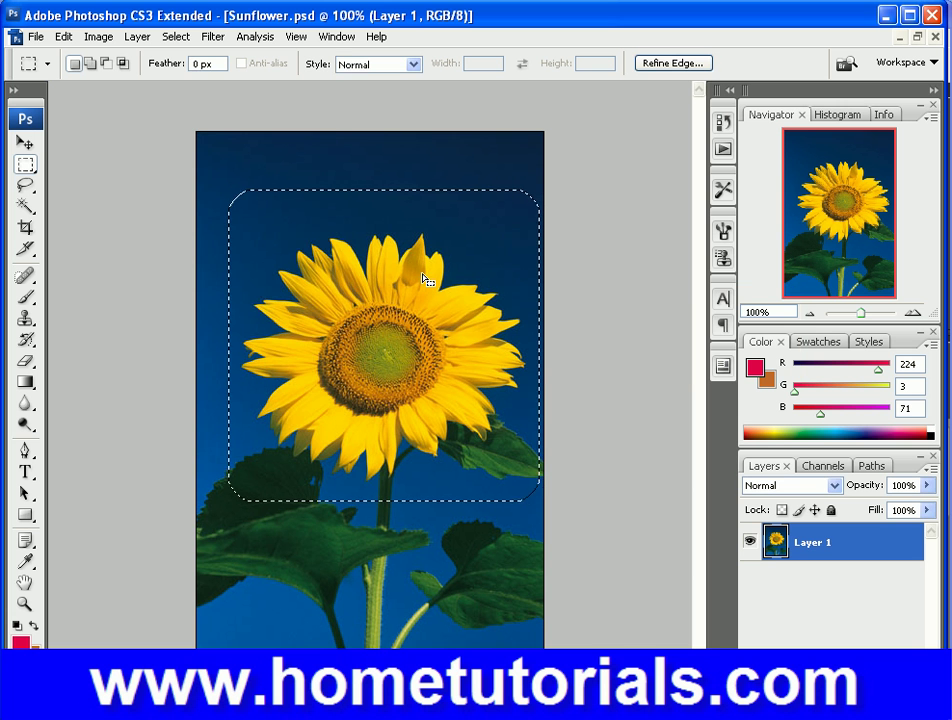
Step: Feather the rounded selection around the flower with a radius of 12 pixels
left_click(172, 38)
mouse_move(258, 233)
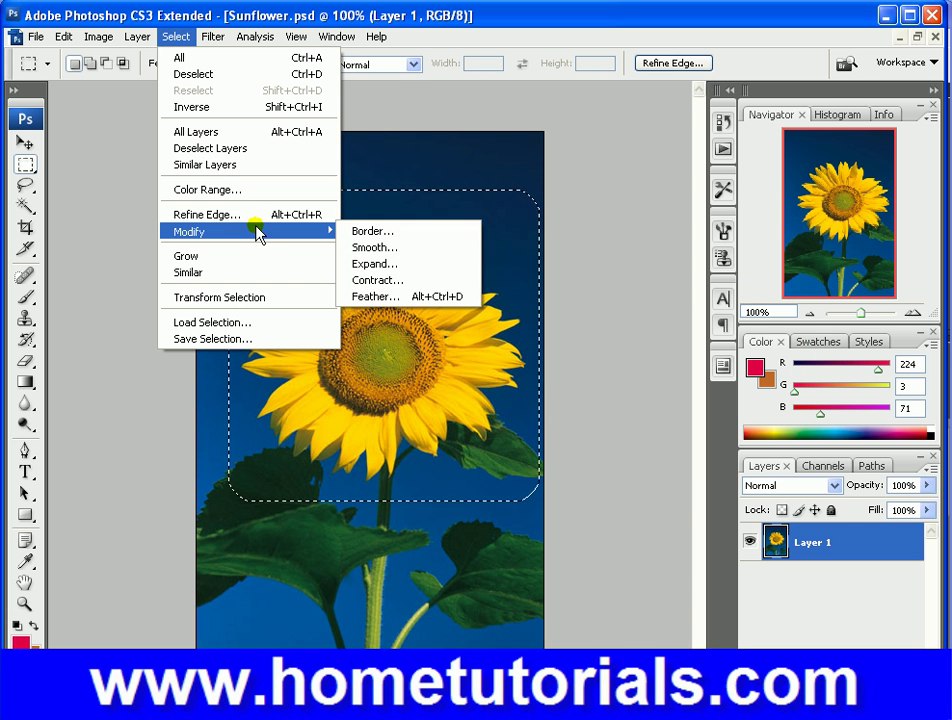
left_click(372, 297)
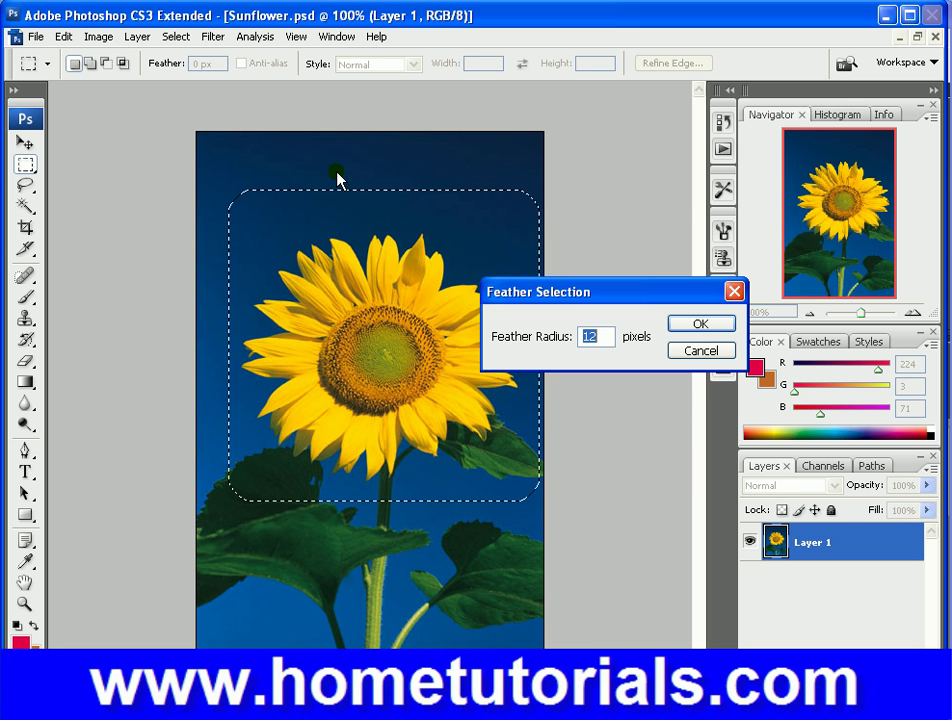
left_click(686, 323)
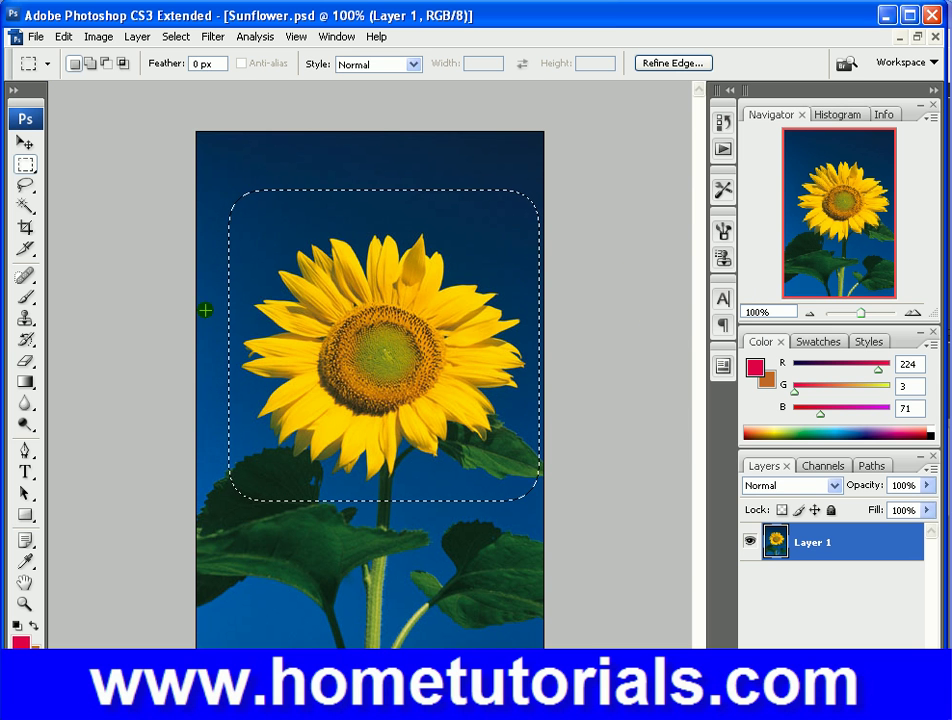
Step: Open Refine Edge for the selection, try a much larger radius, and settle on a Radius of 4.4 pixels
left_click(176, 37)
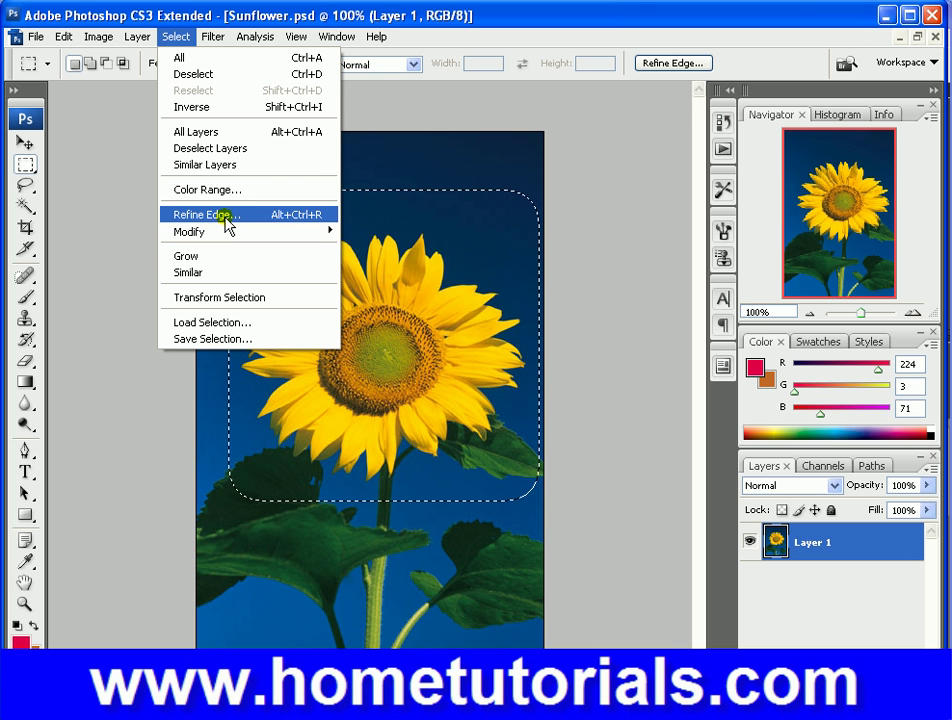
left_click(206, 214)
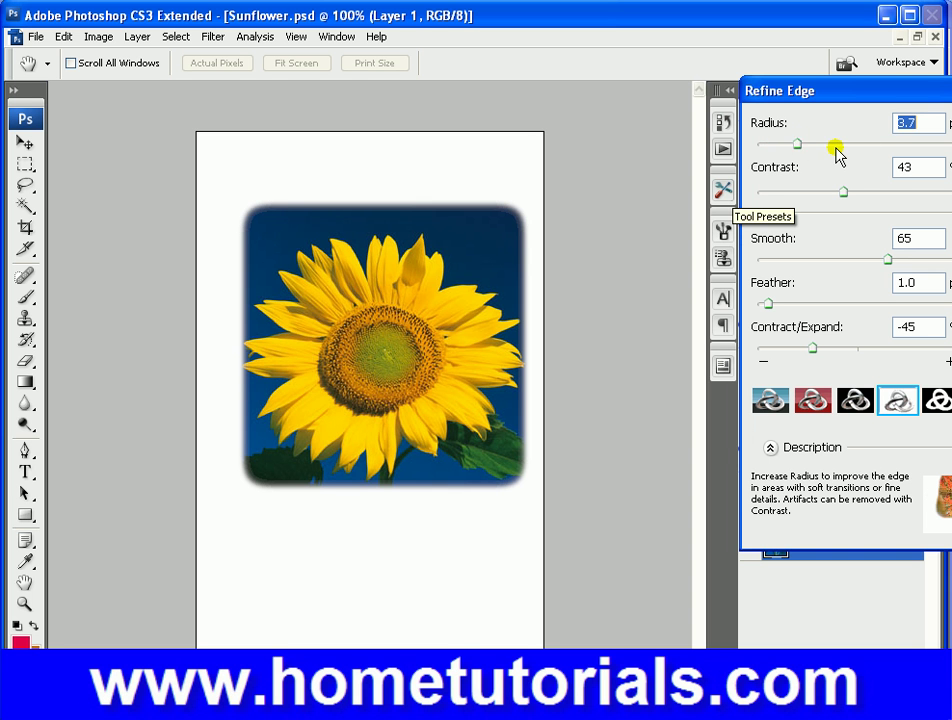
left_click(879, 147)
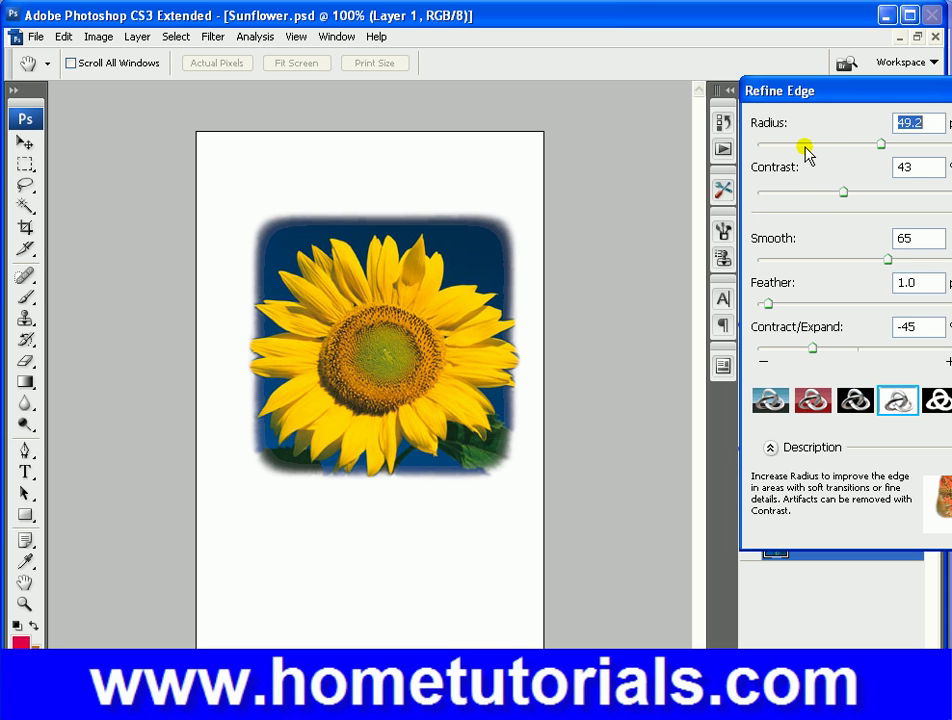
left_click(805, 146)
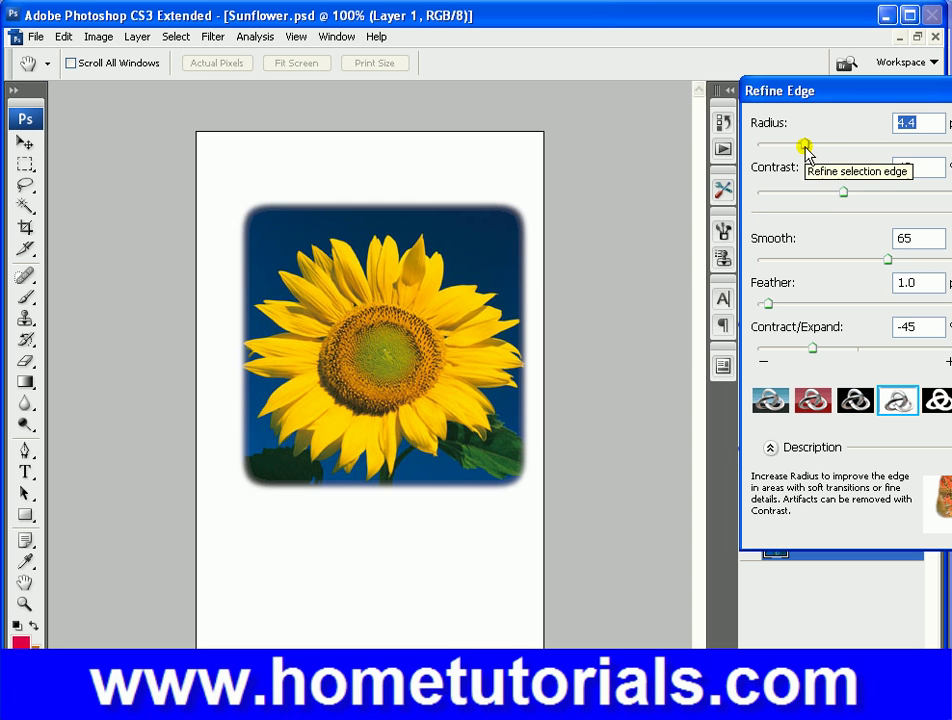
Step: Try higher contrast levels on the selection edge, settle on a Contrast of 22%, and set Smooth to 87
left_click(880, 193)
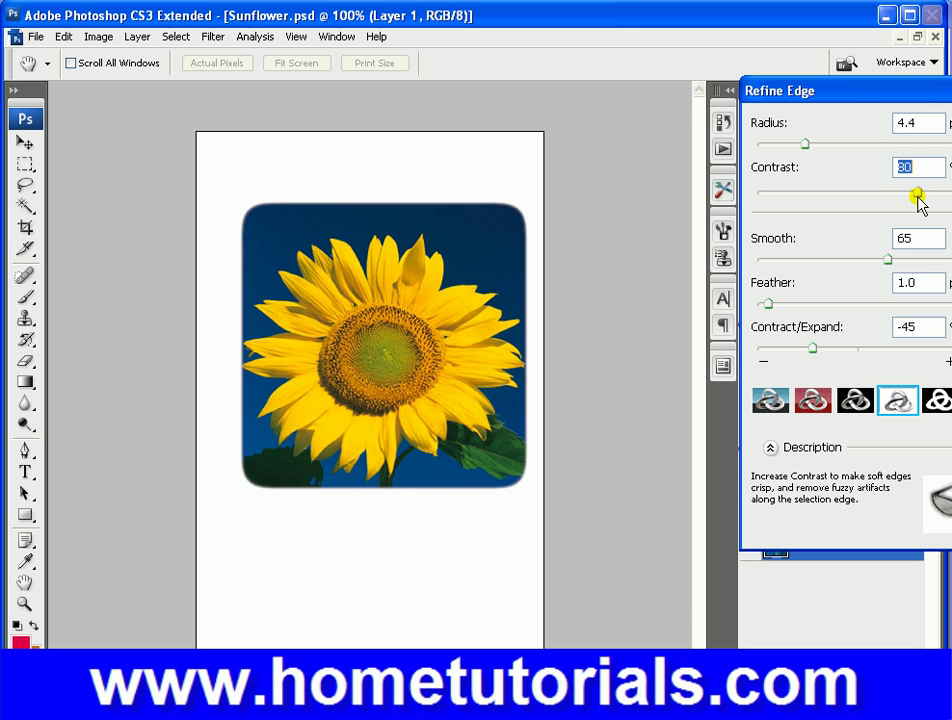
left_click(918, 193)
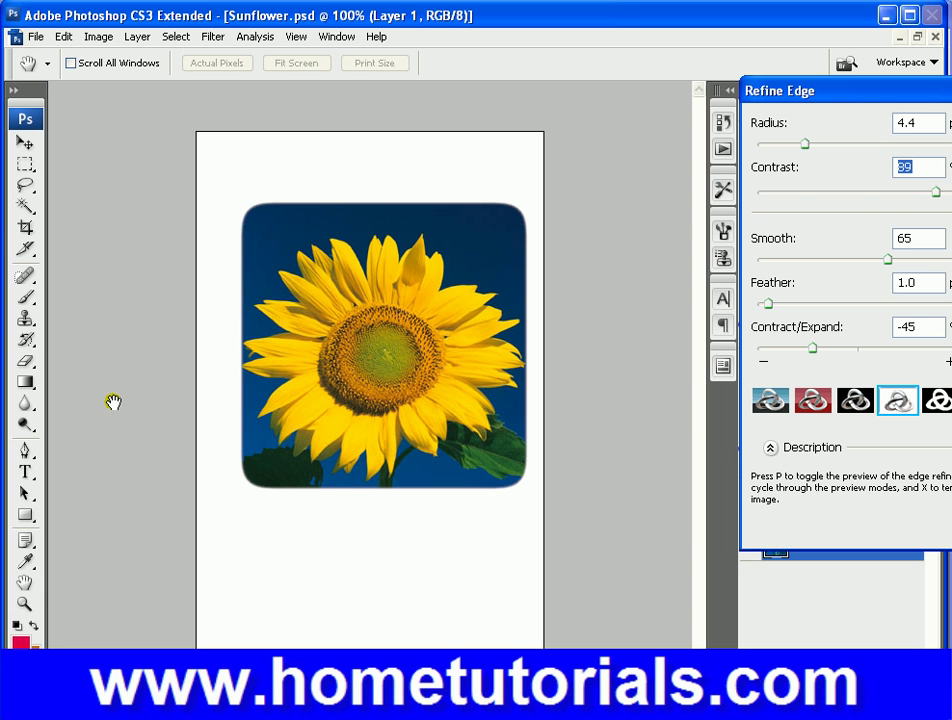
left_click(851, 193)
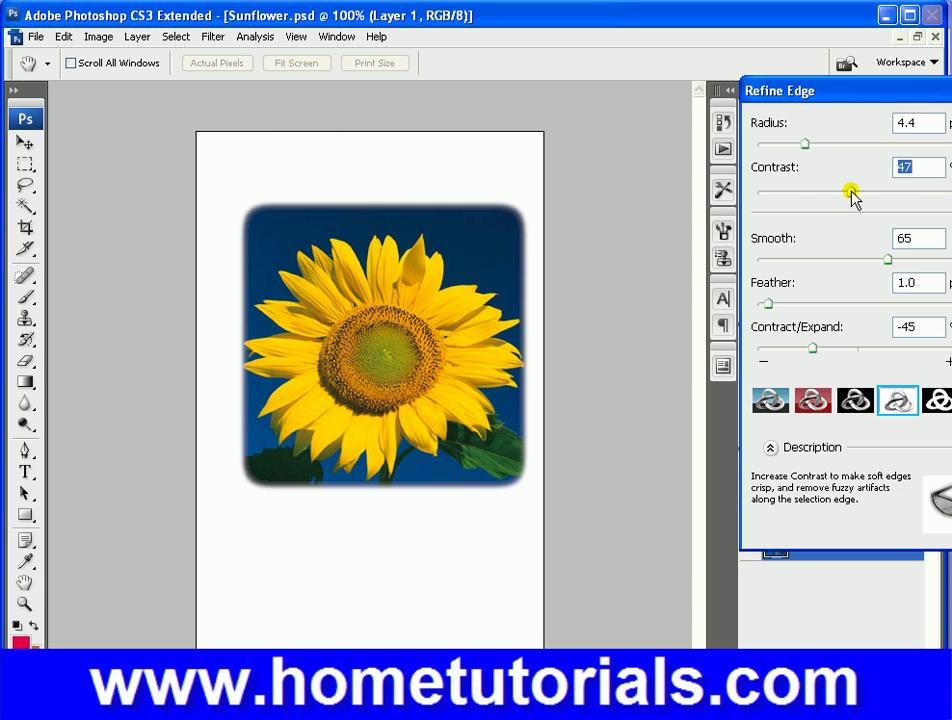
left_click_drag(851, 196, 803, 198)
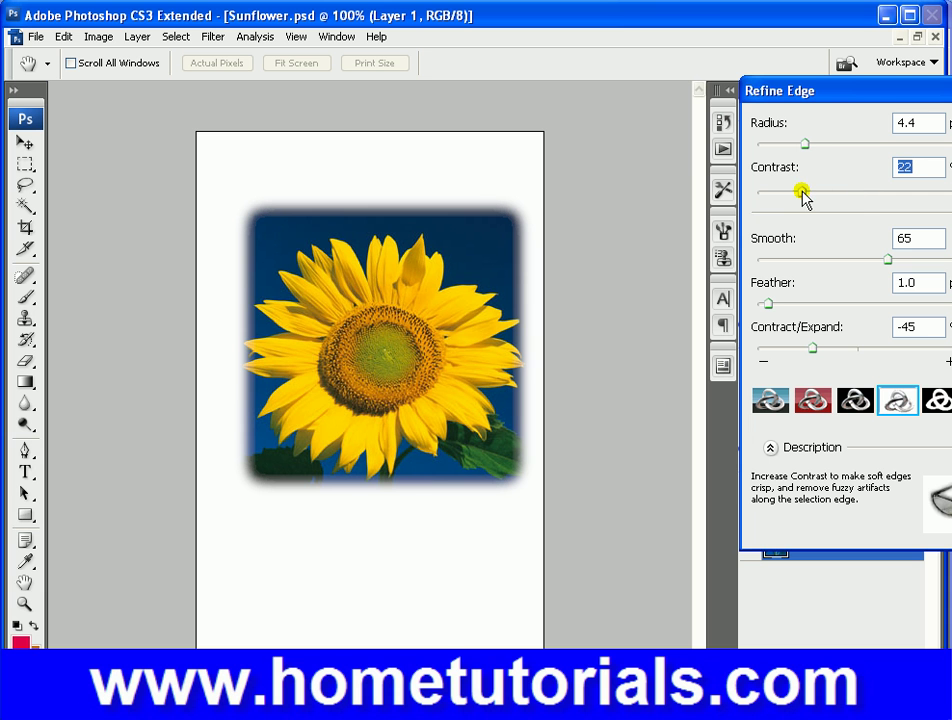
left_click(842, 261)
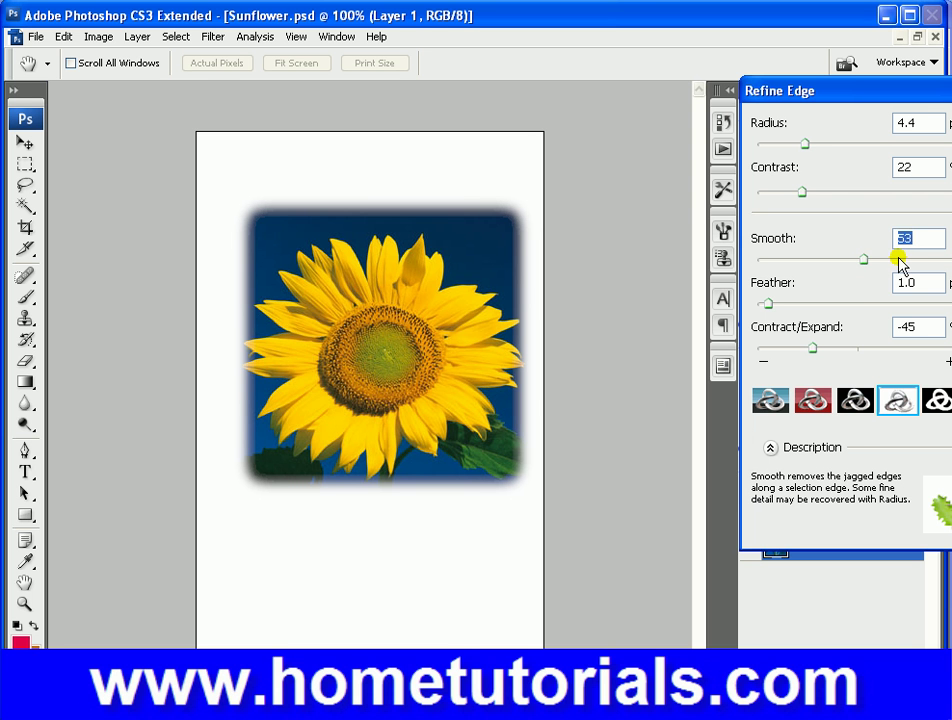
left_click_drag(900, 260, 931, 263)
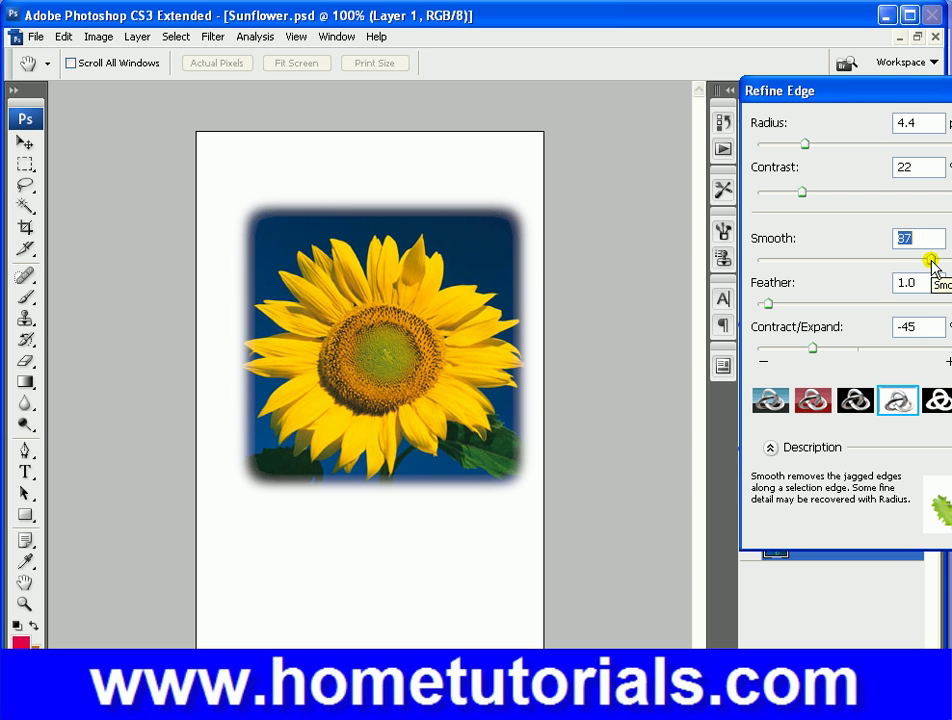
Step: Set the edge's Feather to 7.9 pixels and Contract/Expand to -4%, and apply the edge refinement
left_click(803, 304)
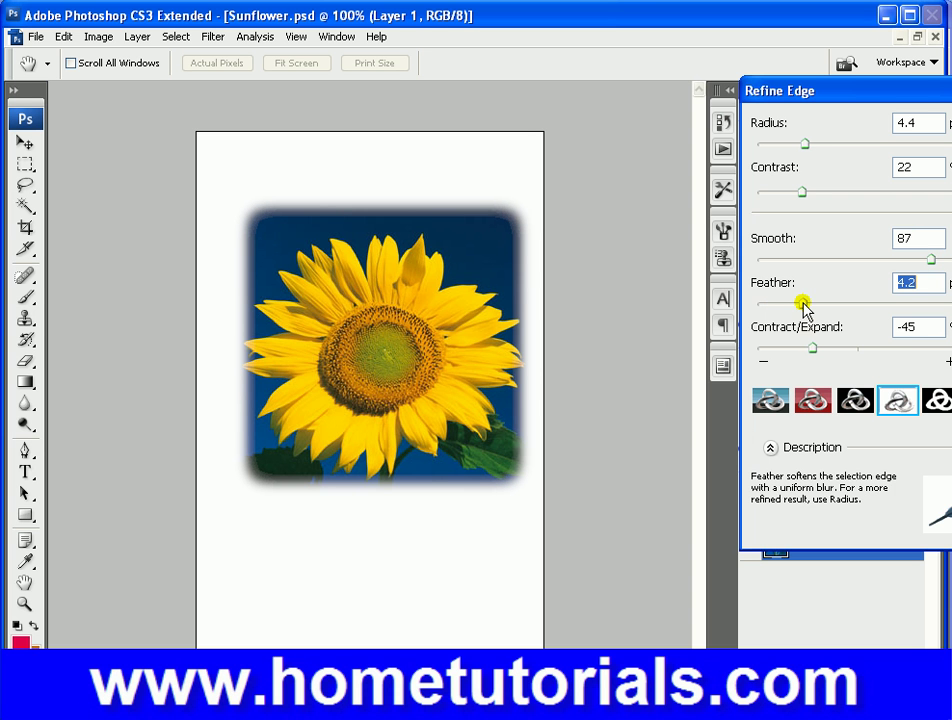
left_click_drag(803, 304, 827, 308)
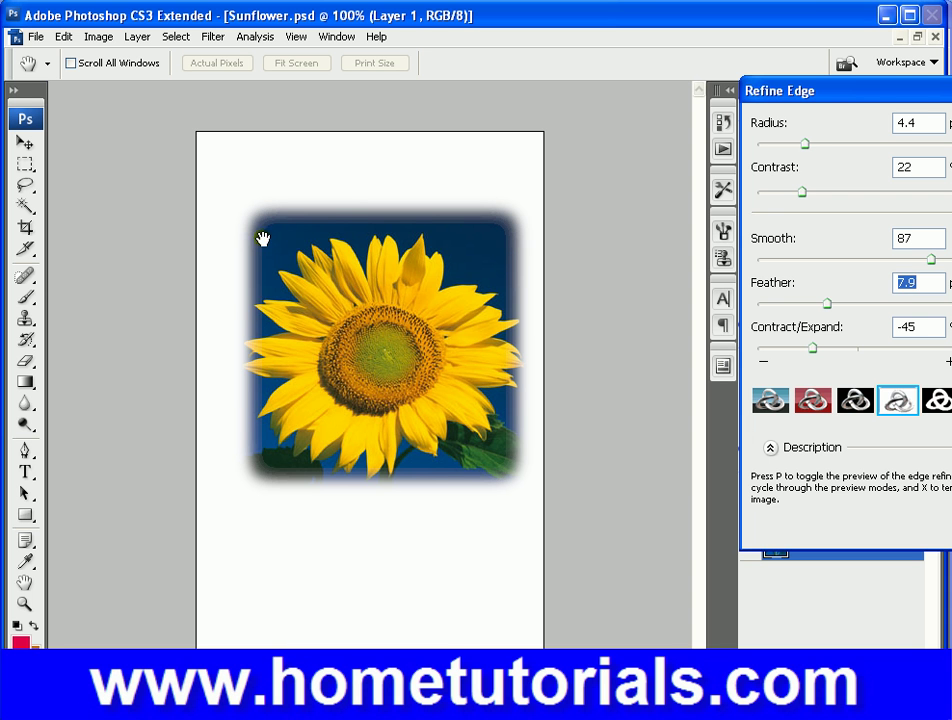
left_click(852, 347)
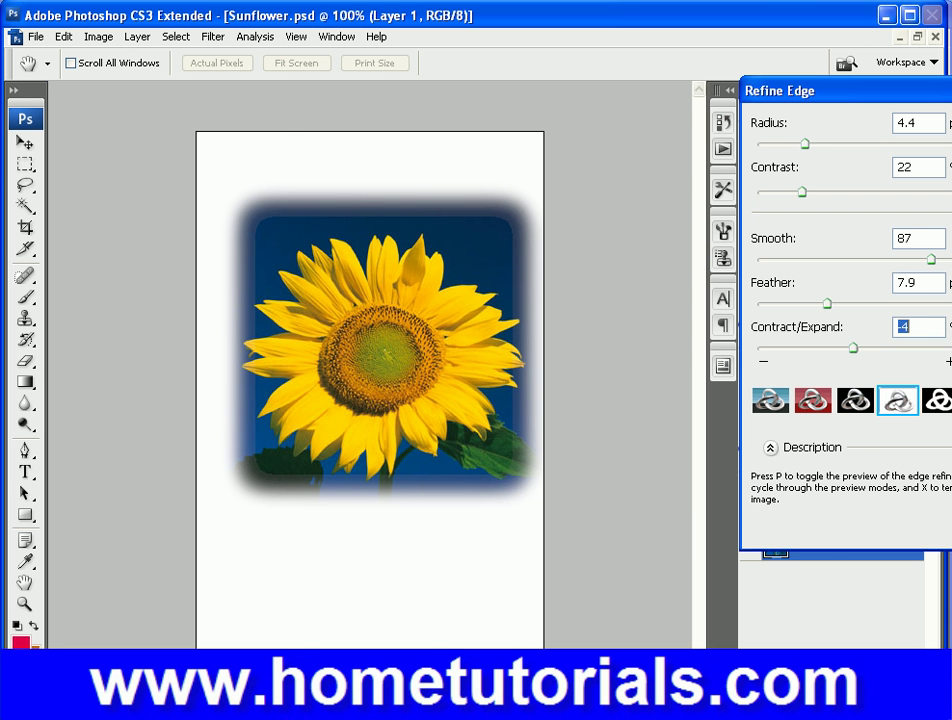
key("Return")
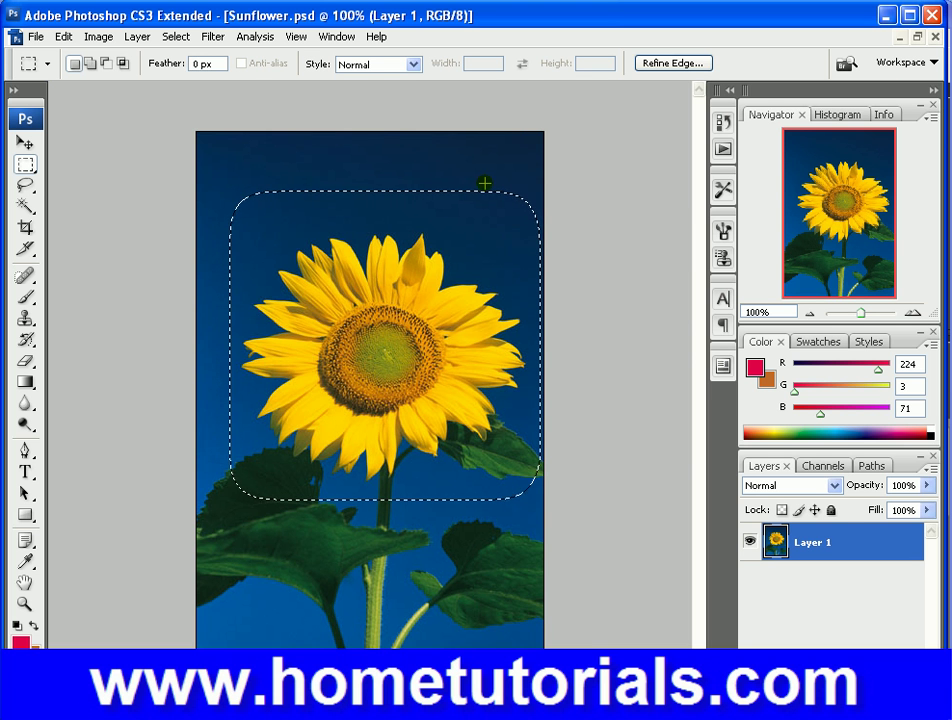
Step: Create a new 8 x 10.5 inch RGB document at 72 pixels/inch with a white background
left_click(30, 39)
left_click(42, 58)
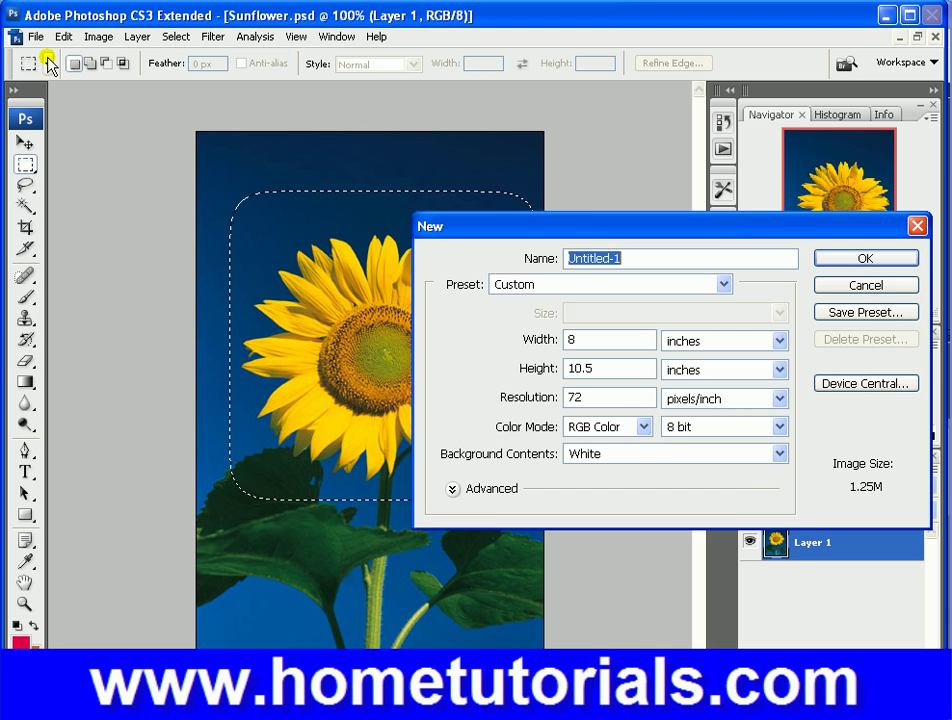
key("Return")
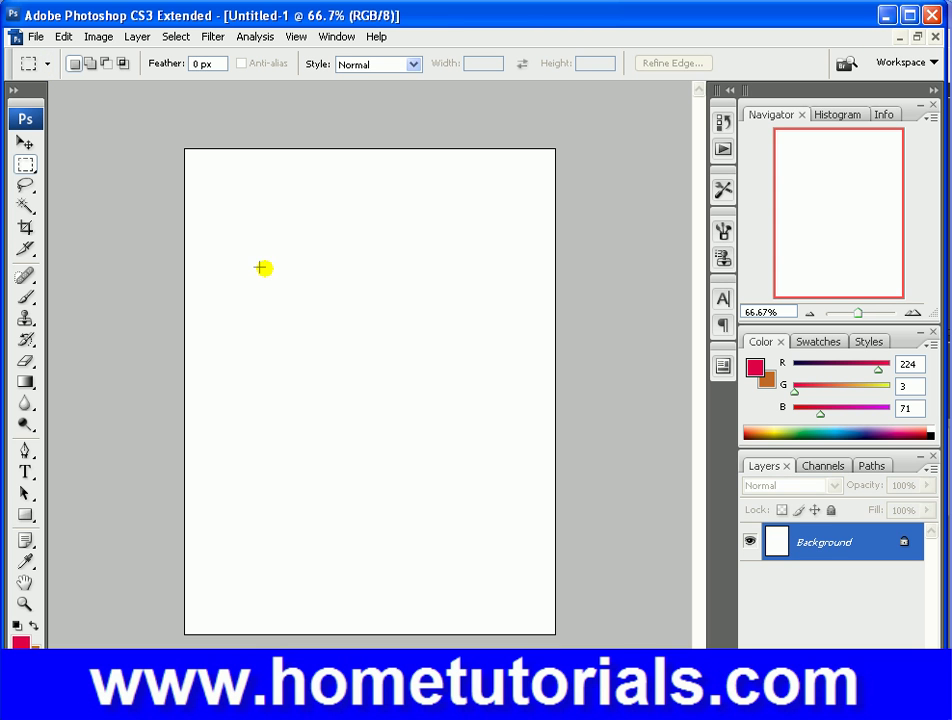
Step: Float the document windows, place the blank document beside Sunflower.psd, and make Sunflower.psd the active document
left_click(917, 37)
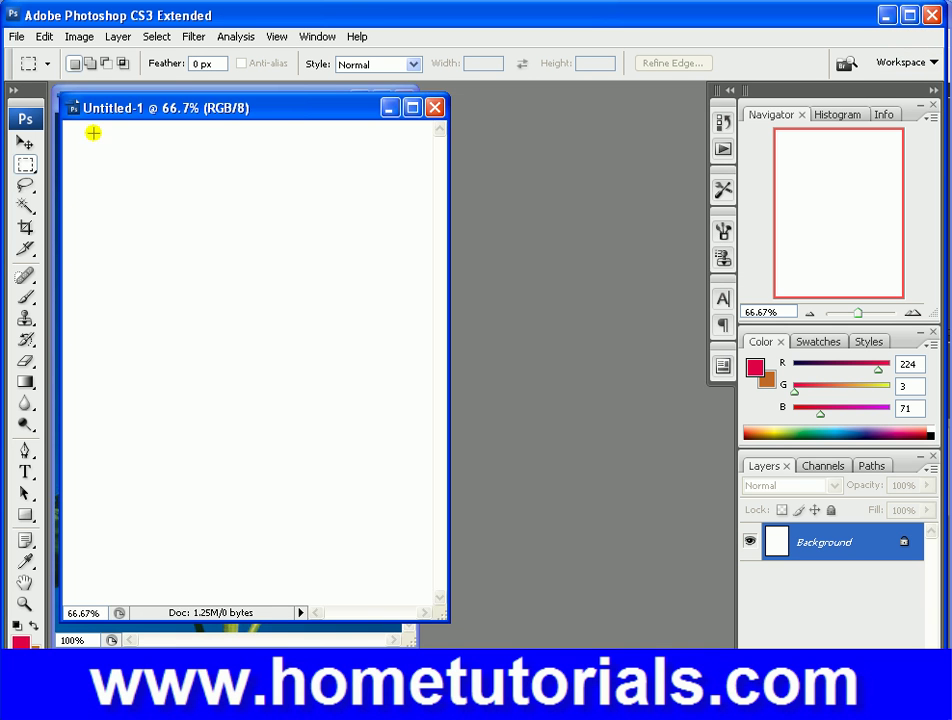
left_click_drag(221, 105, 579, 95)
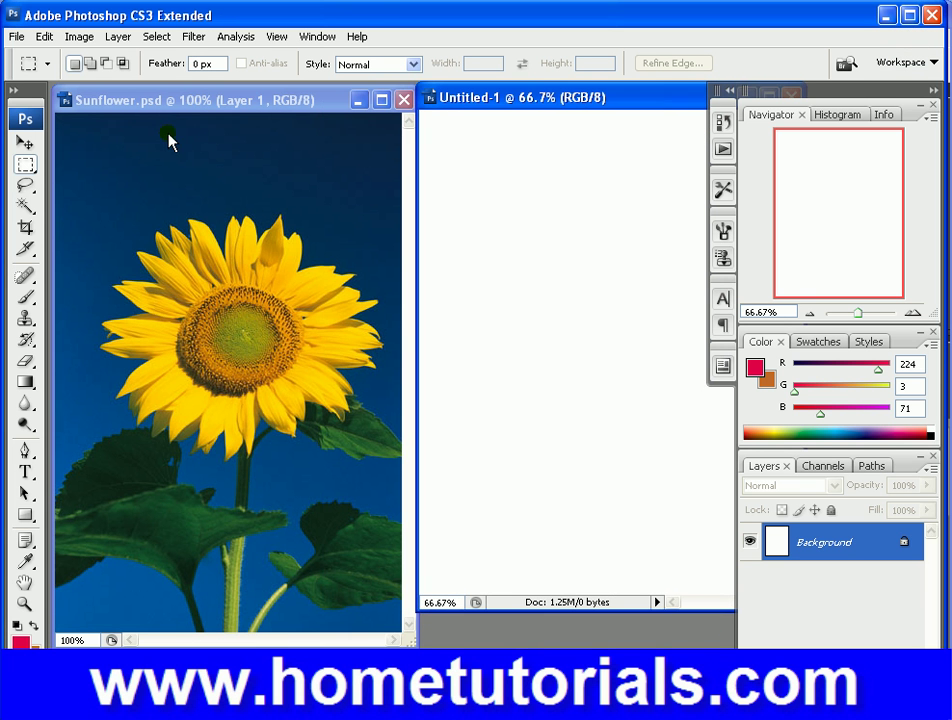
left_click(166, 102)
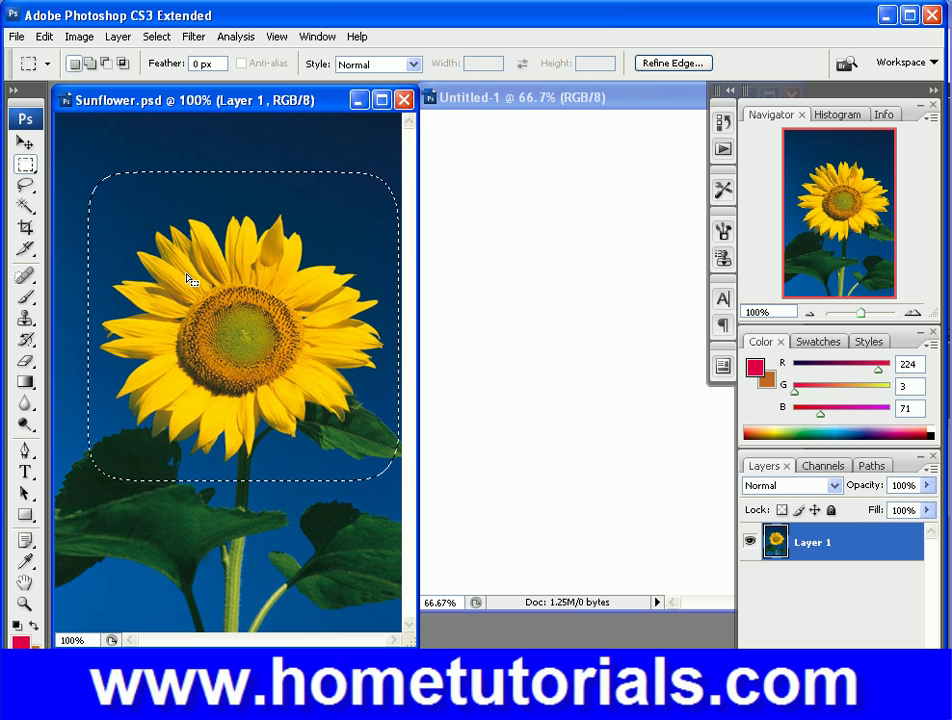
Step: Copy the selected flower area into the blank document with the Move tool and maximize that document's window
left_click(28, 146)
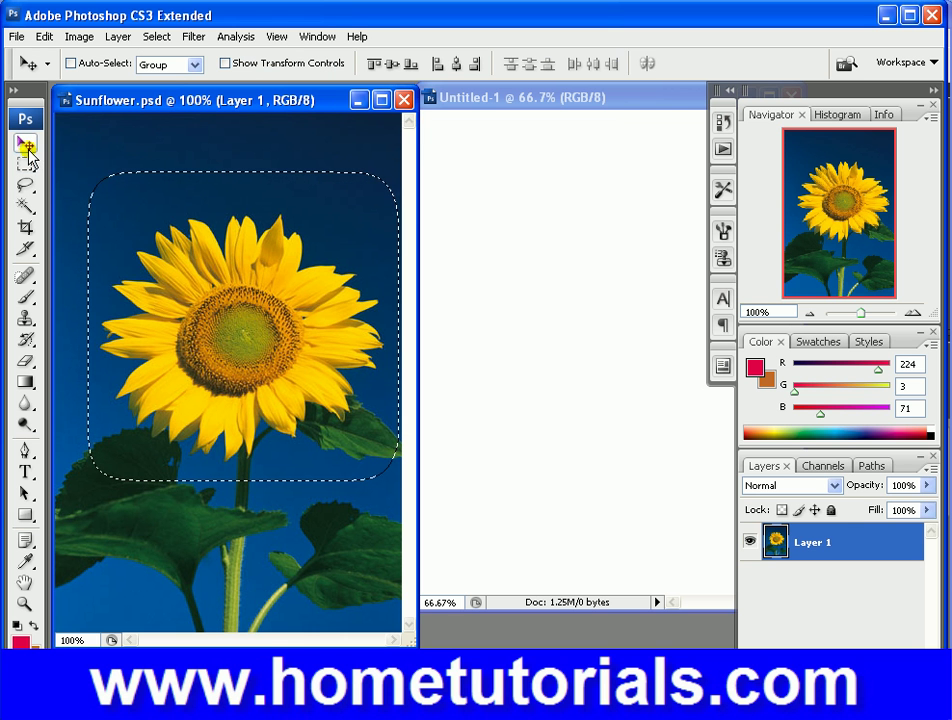
left_click_drag(257, 281, 570, 312)
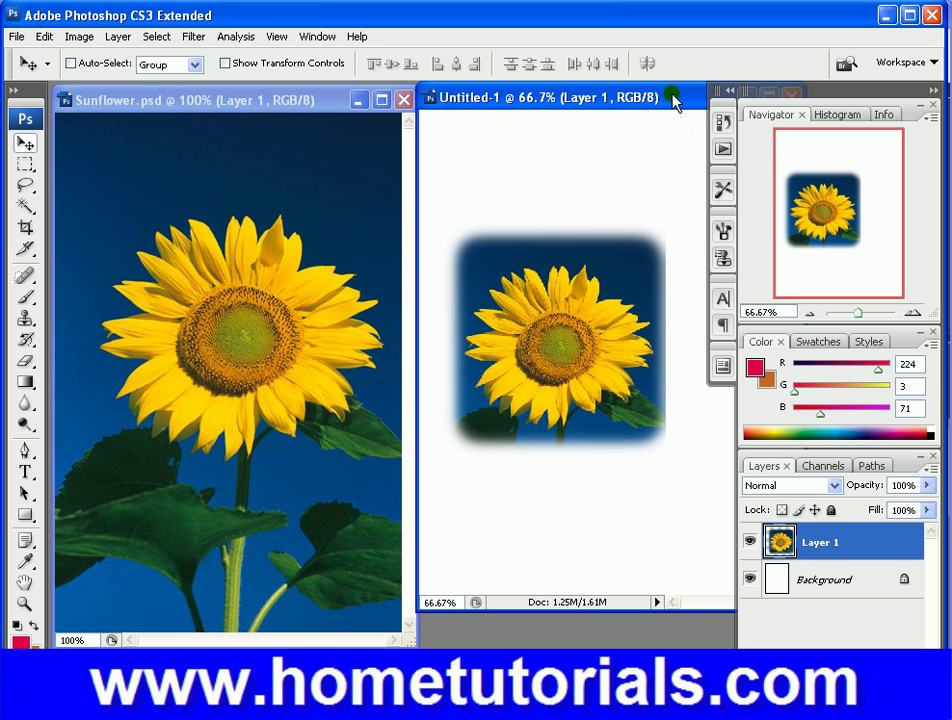
left_click_drag(663, 100, 491, 98)
left_click(594, 97)
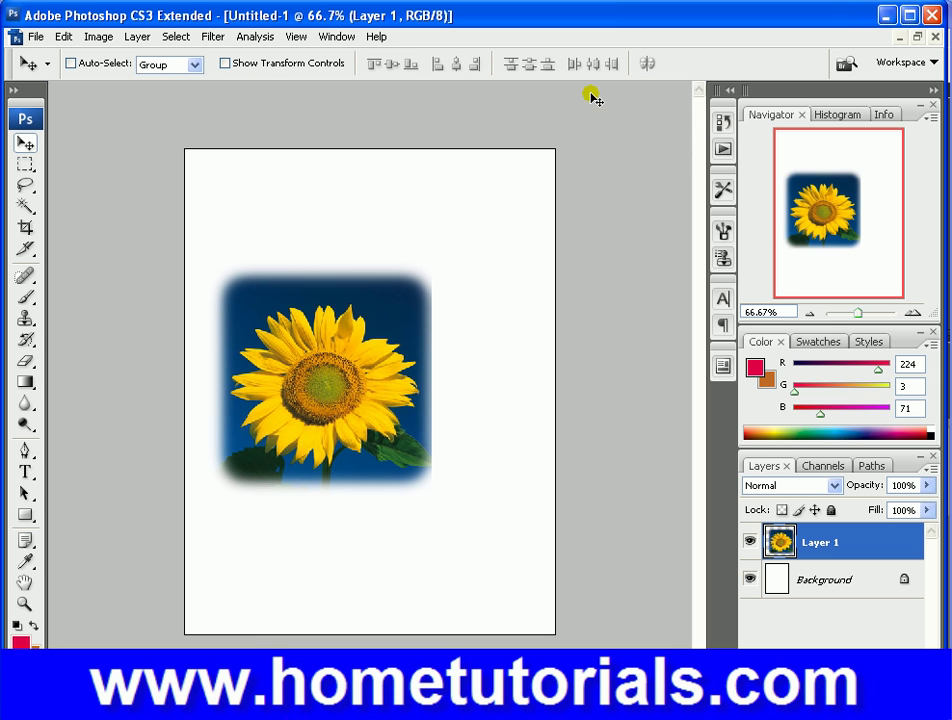